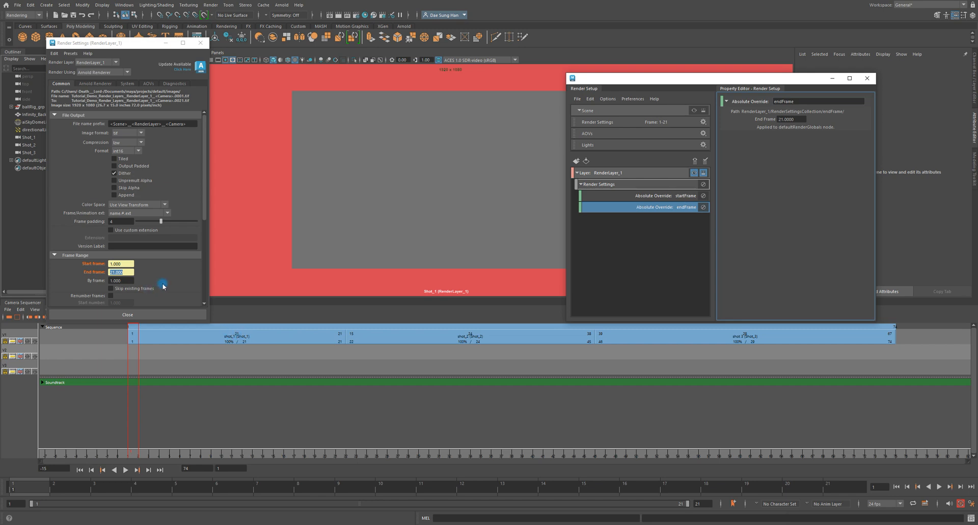
drag(202, 207, 196, 267)
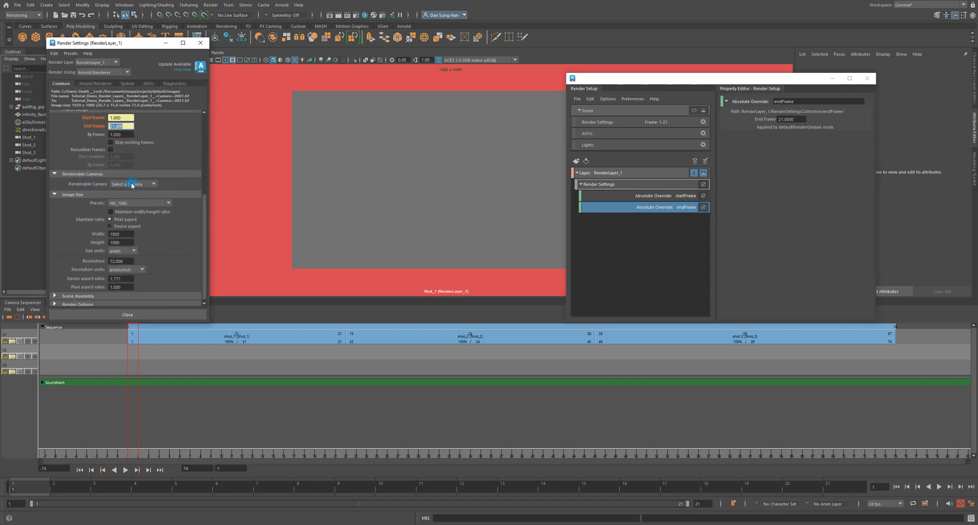
drag(127, 45, 624, 45)
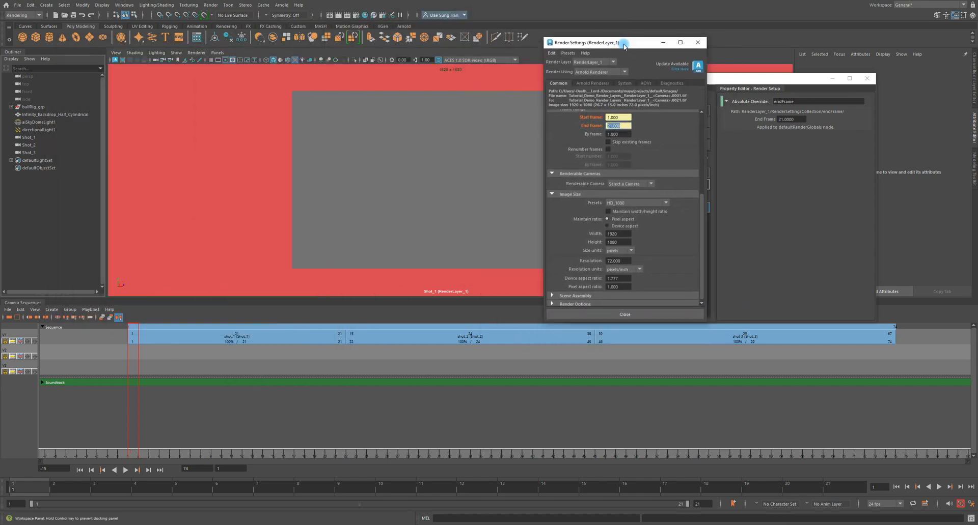
click(7, 310)
click(51, 309)
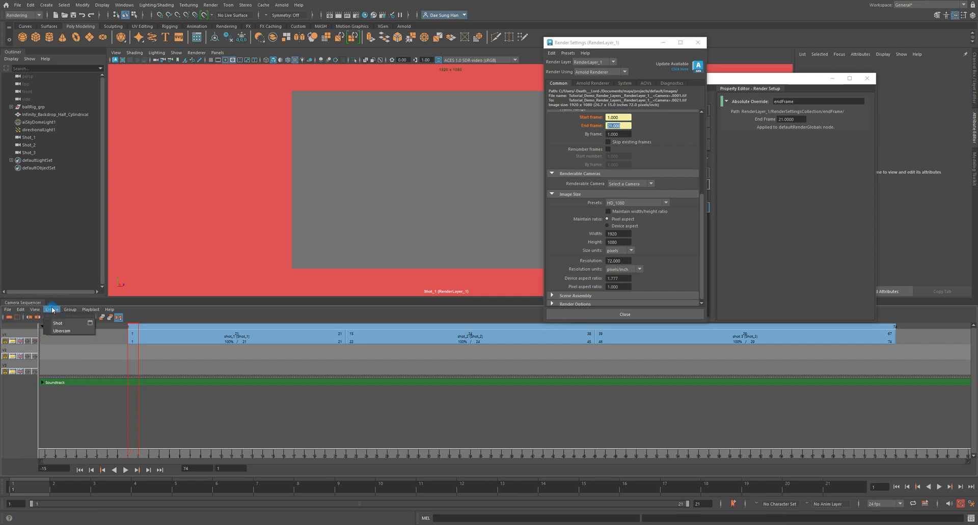
click(110, 309)
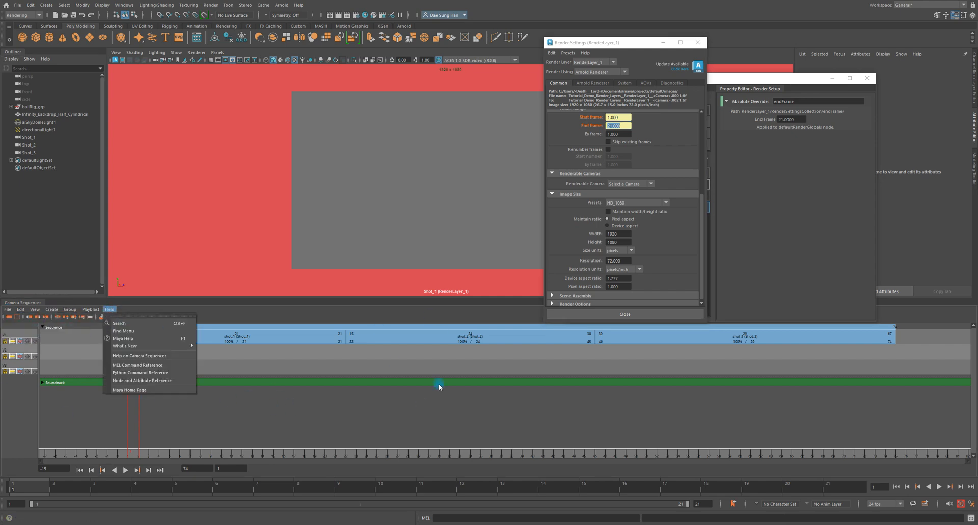
Enlarge the render settings window and set the renderable camera of RenderLayer_1 to Shot_1.
drag(651, 45, 450, 96)
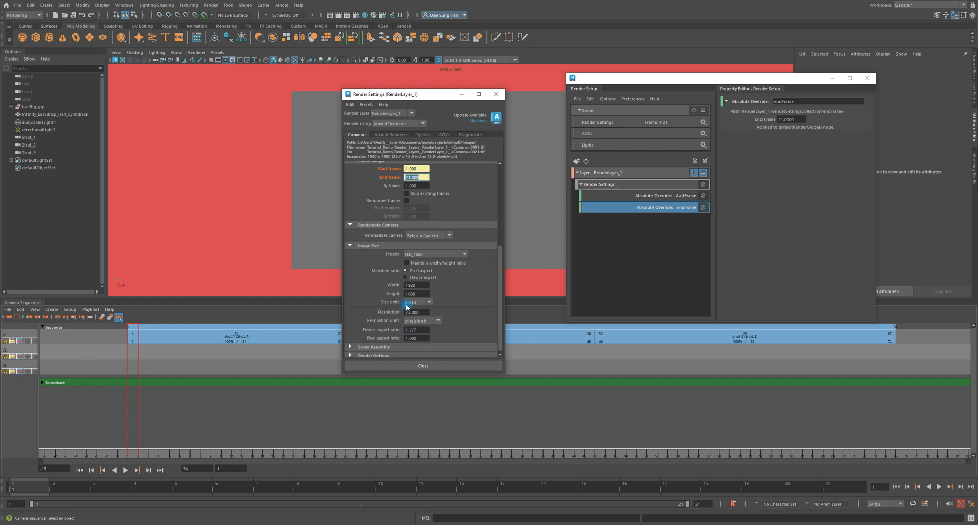
drag(432, 95, 450, 97)
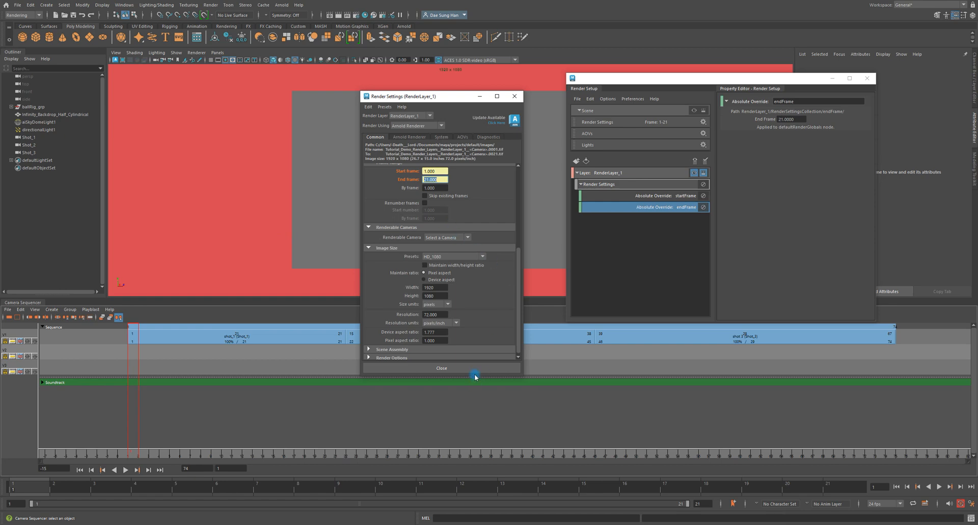
drag(474, 378, 473, 453)
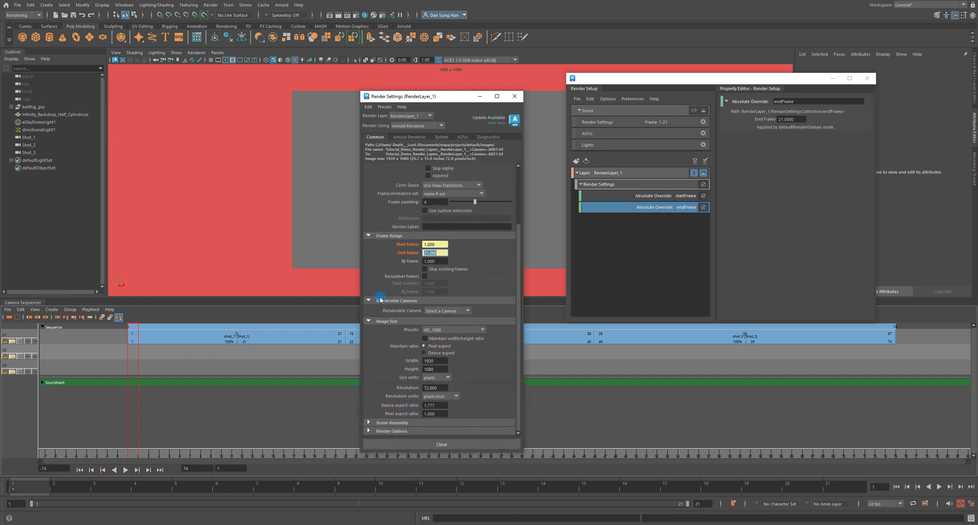
click(452, 311)
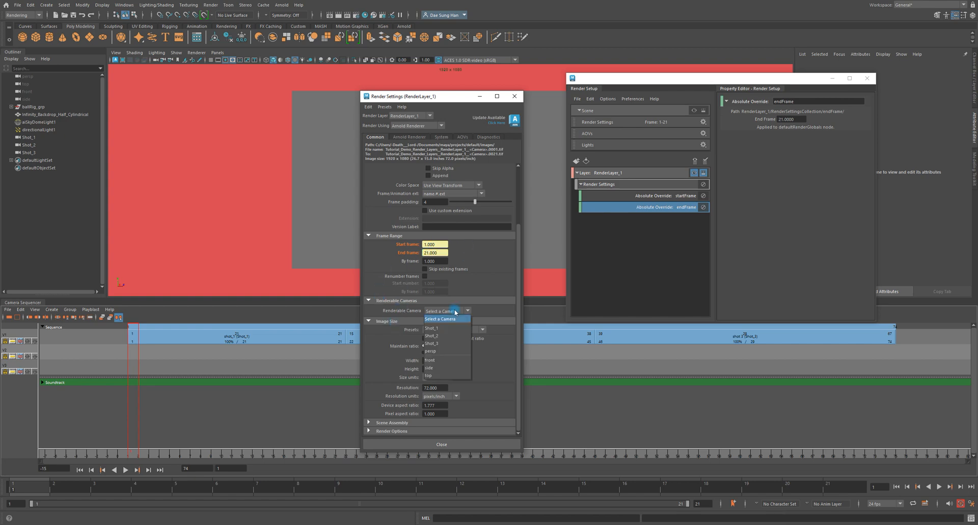
click(435, 330)
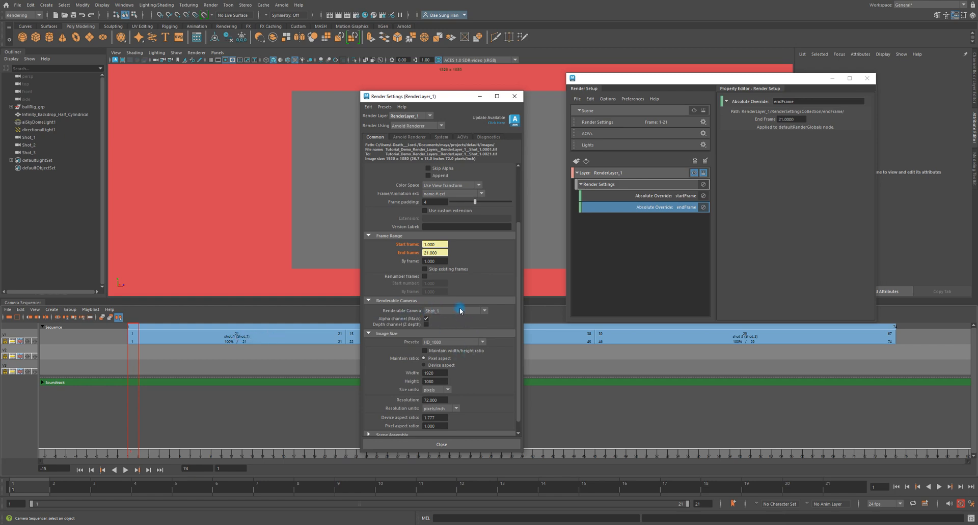
Create an absolute override for the visible layer on the renderable camera setting.
right_click(400, 312)
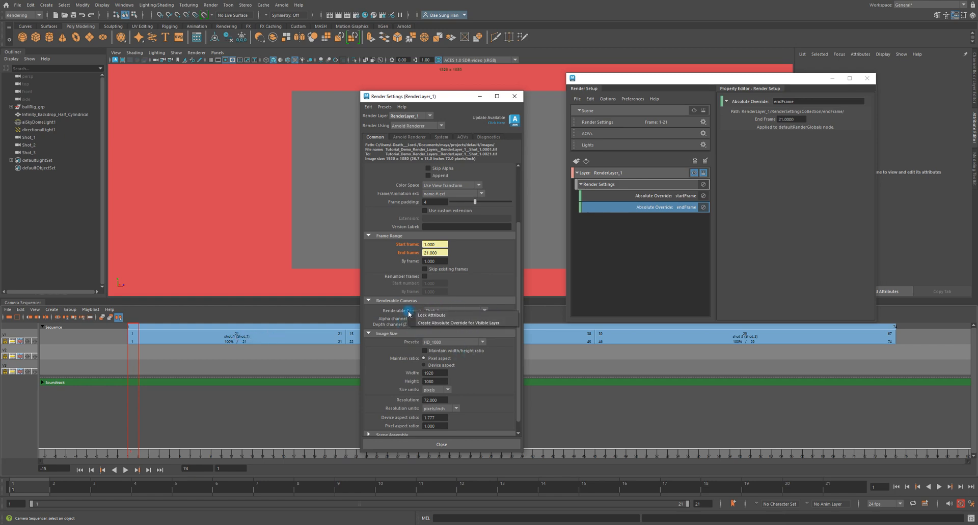
click(392, 312)
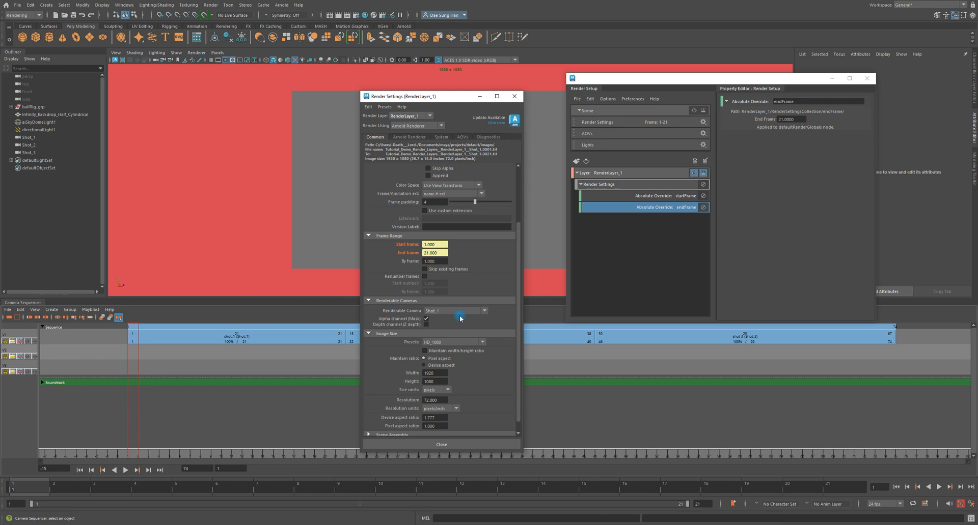
right_click(424, 312)
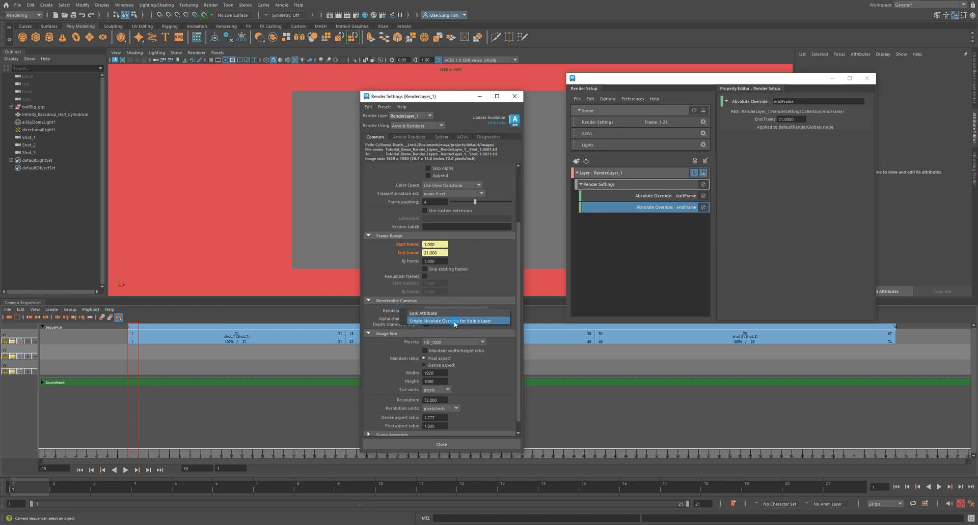
click(435, 321)
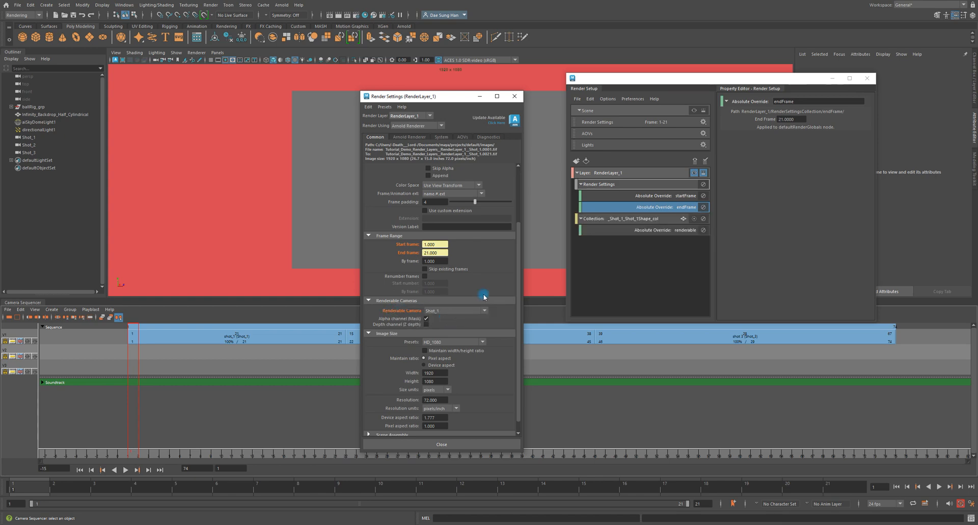
Examine the Shot_1 camera shape collection and its renderable override in RenderLayer_1.
click(617, 218)
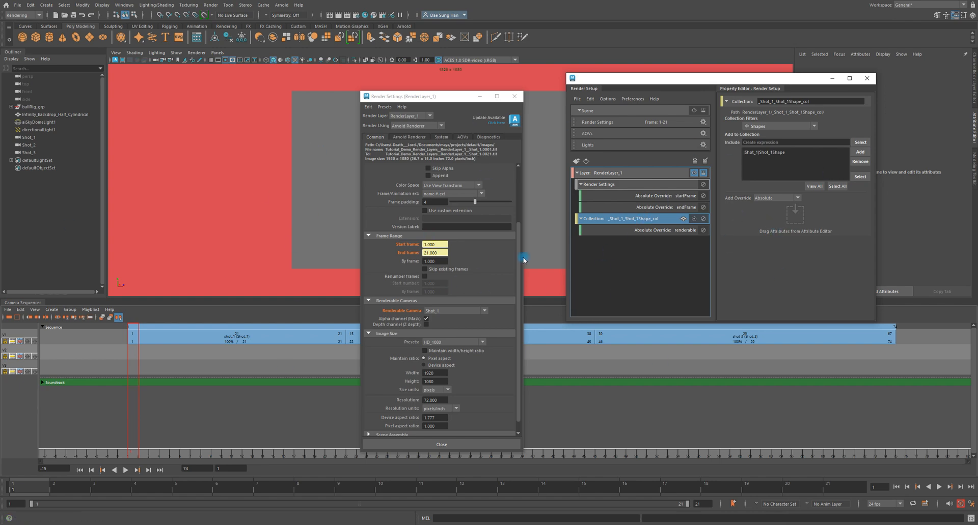
click(653, 231)
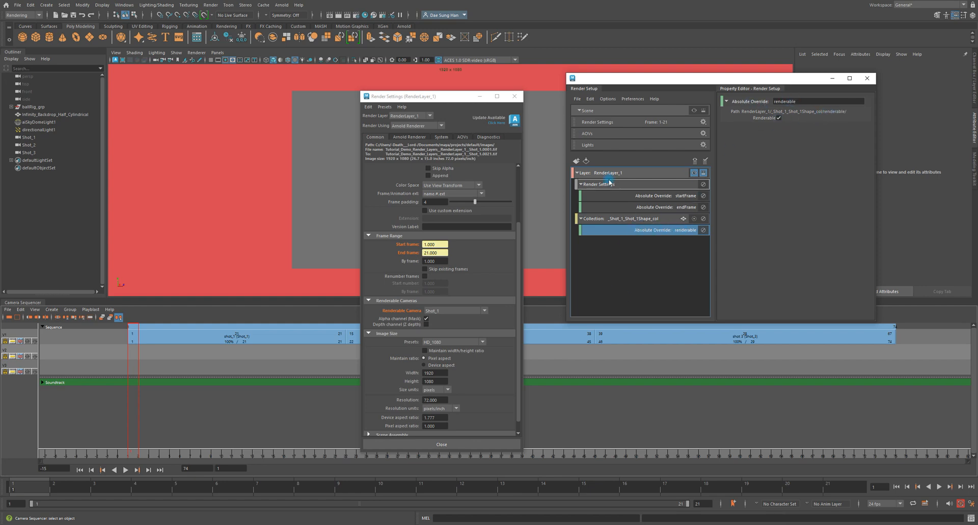
Select the Shot_1 camera and examine its shape node name against the collection path in the render setup.
drag(682, 75, 511, 231)
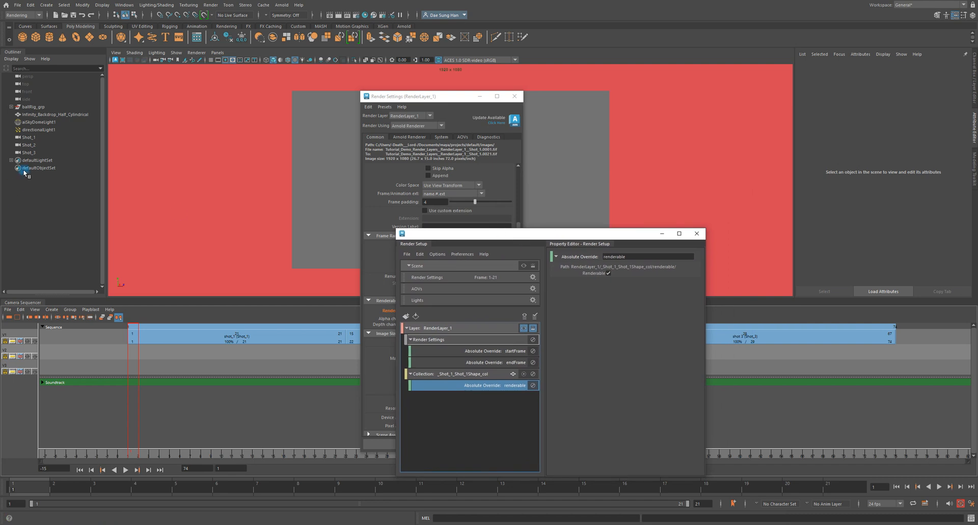
click(33, 138)
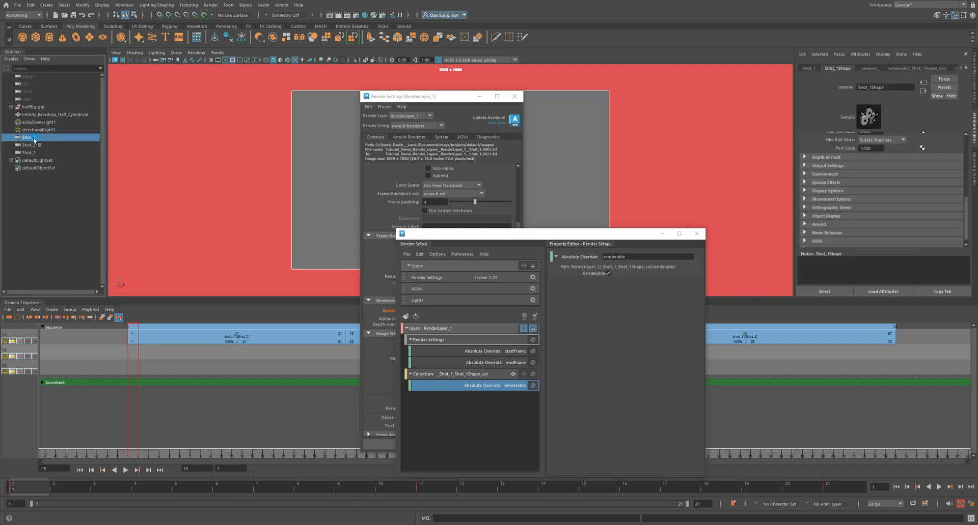
drag(872, 88, 902, 88)
scroll(912, 172, up, 5)
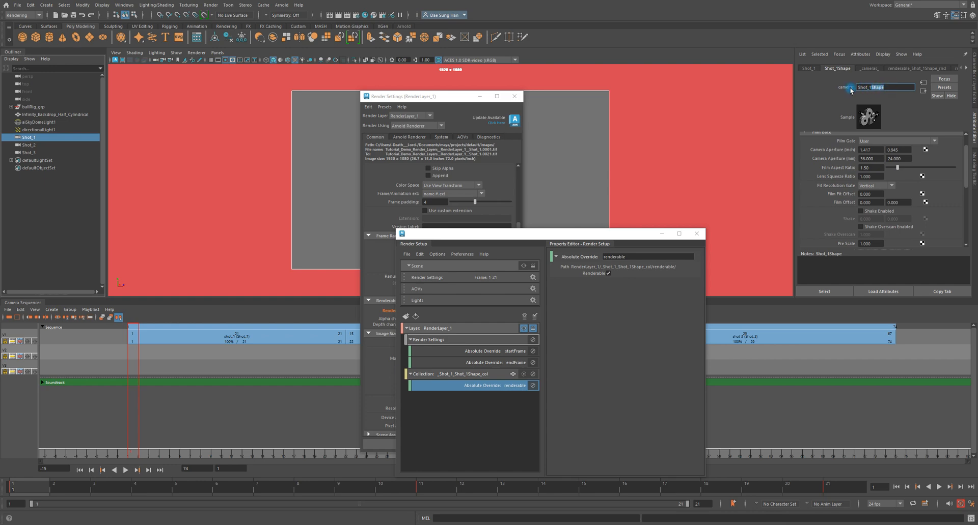
drag(614, 235, 682, 189)
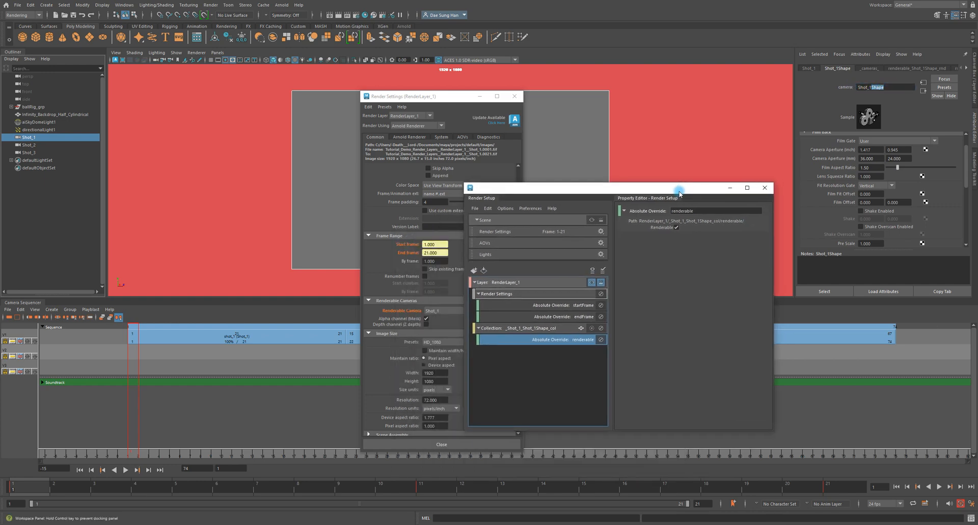
click(901, 86)
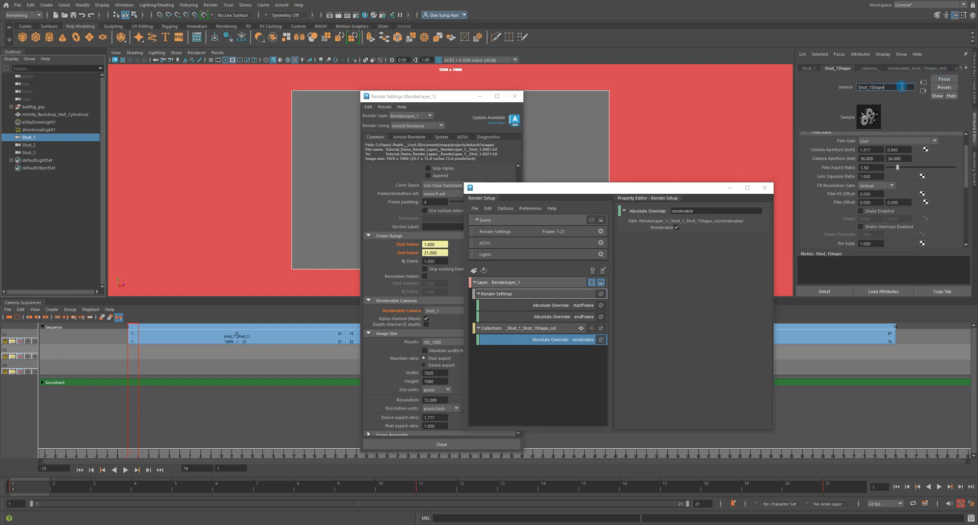
click(872, 86)
drag(613, 191, 616, 191)
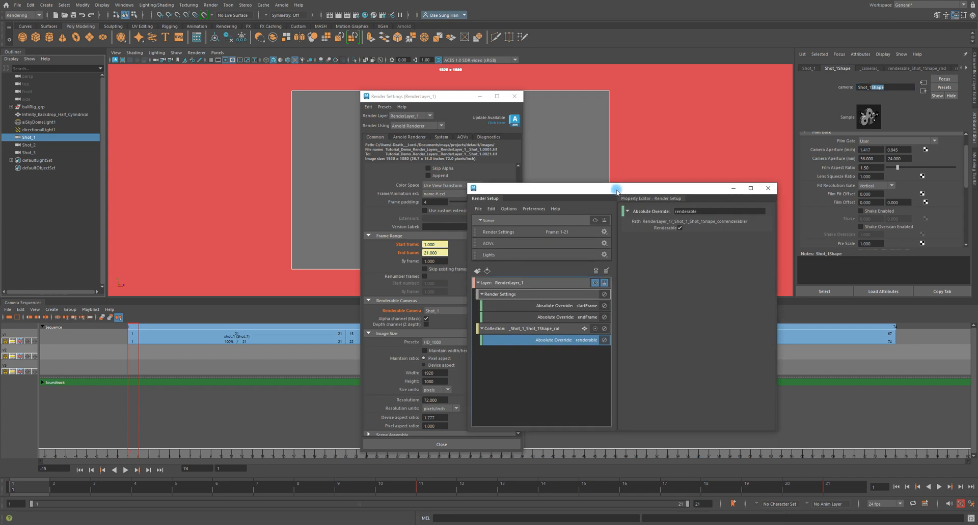
click(501, 287)
click(895, 85)
drag(871, 87, 903, 85)
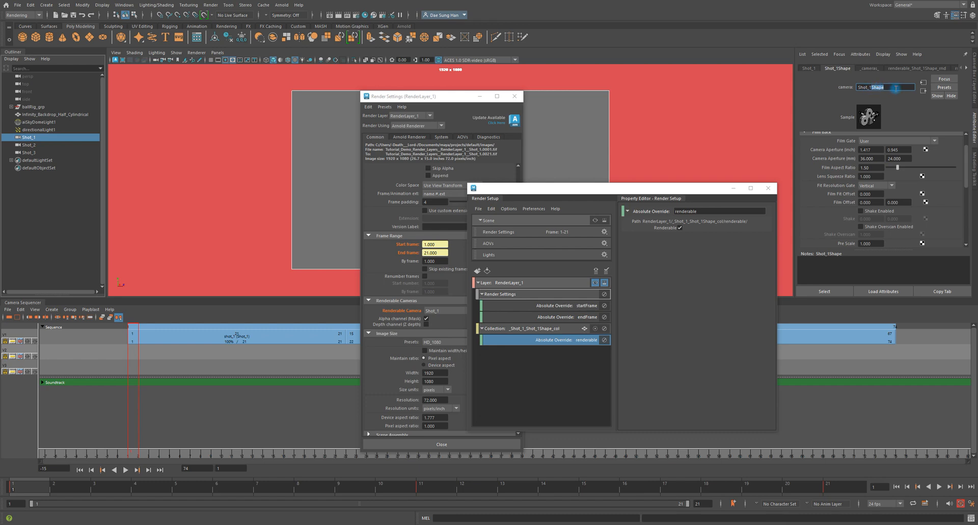
click(677, 301)
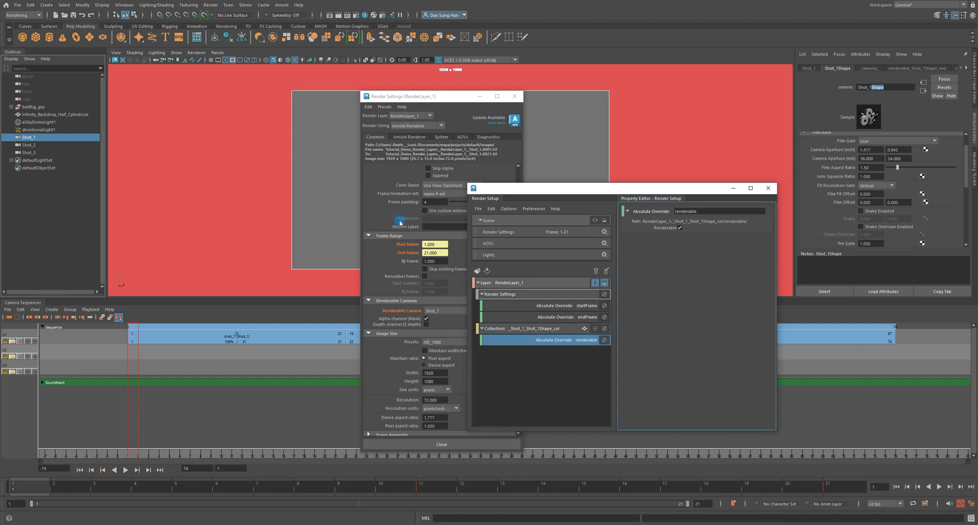
Examine the shot attributes of the shot_1 clip in the camera sequencer, including its shot camera, start frame and scale.
click(219, 339)
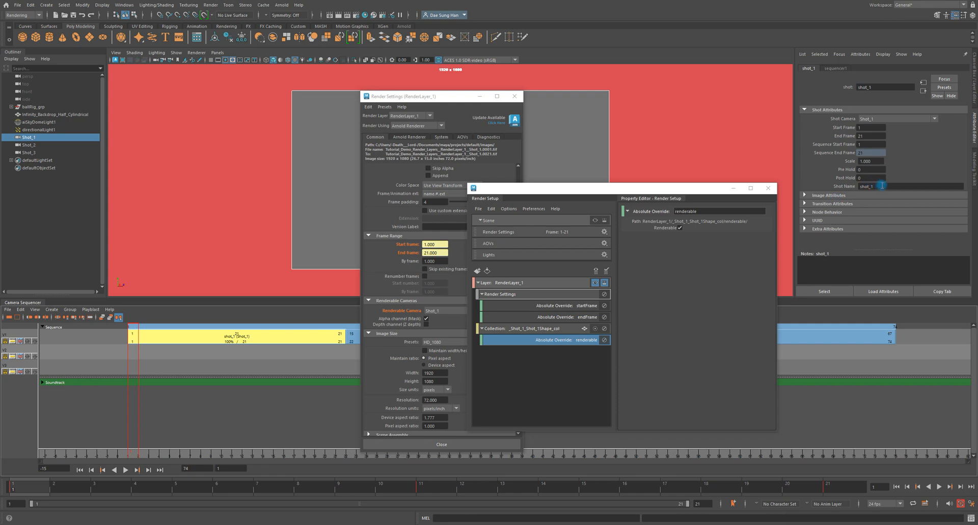
click(907, 120)
click(896, 119)
click(868, 127)
drag(868, 127, 857, 128)
key(Tab)
click(868, 162)
Compare the attributes of the Shot_1 camera's shape node with those of the shot_1 sequencer clip.
click(30, 198)
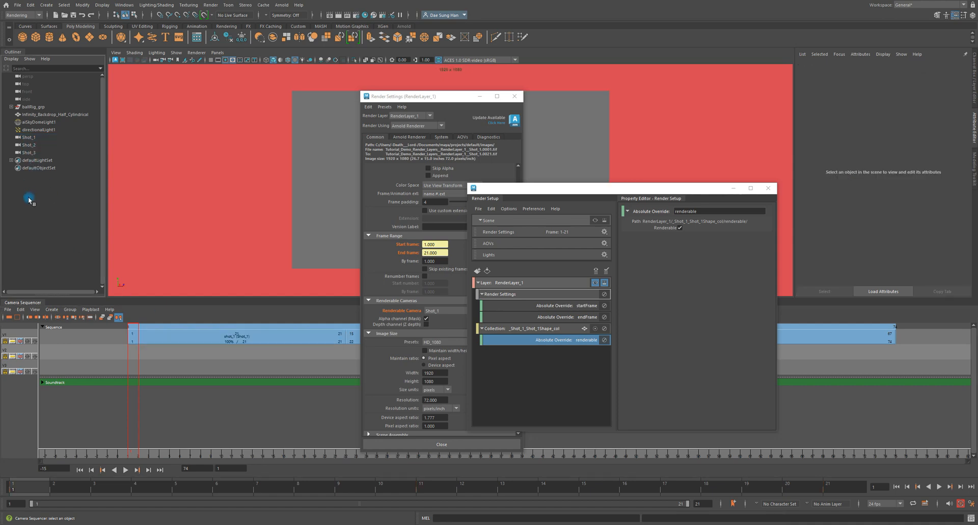
click(29, 137)
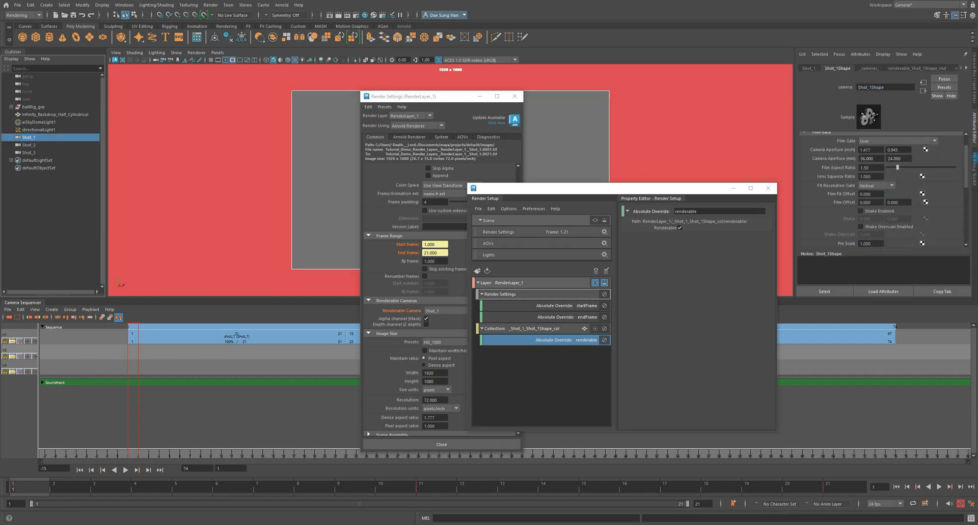
click(214, 340)
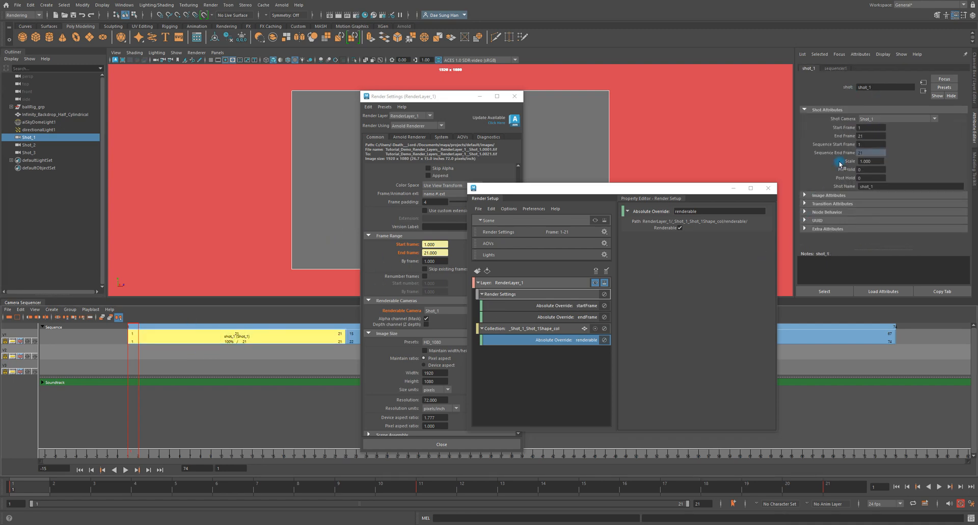
click(29, 138)
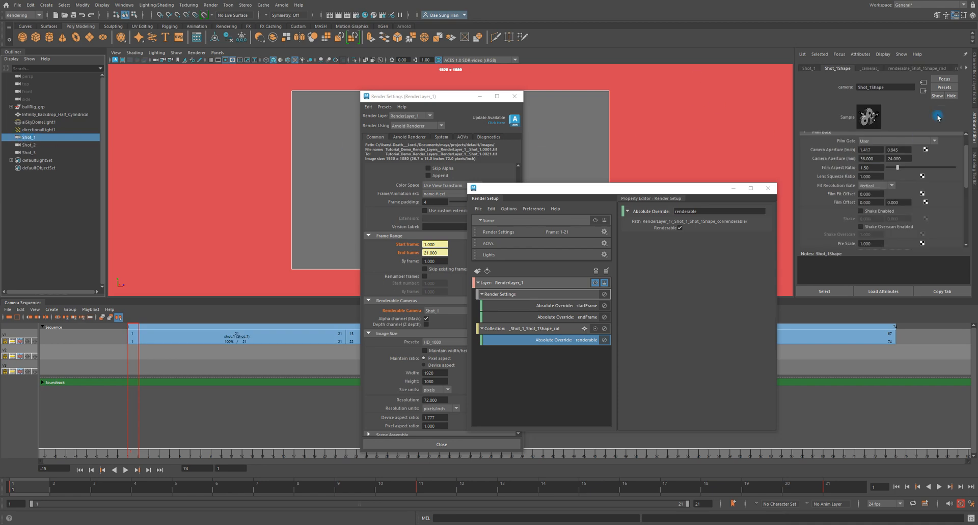
drag(871, 87, 885, 87)
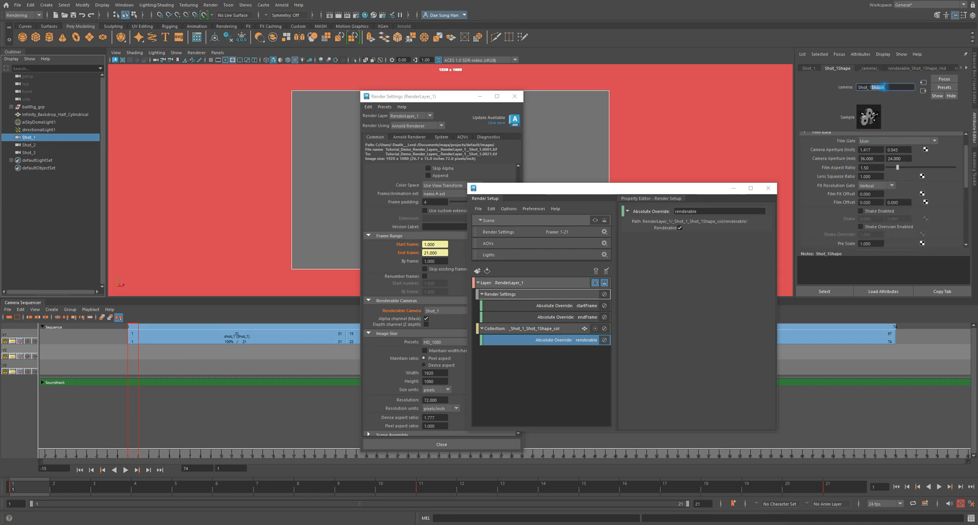
click(47, 178)
click(28, 138)
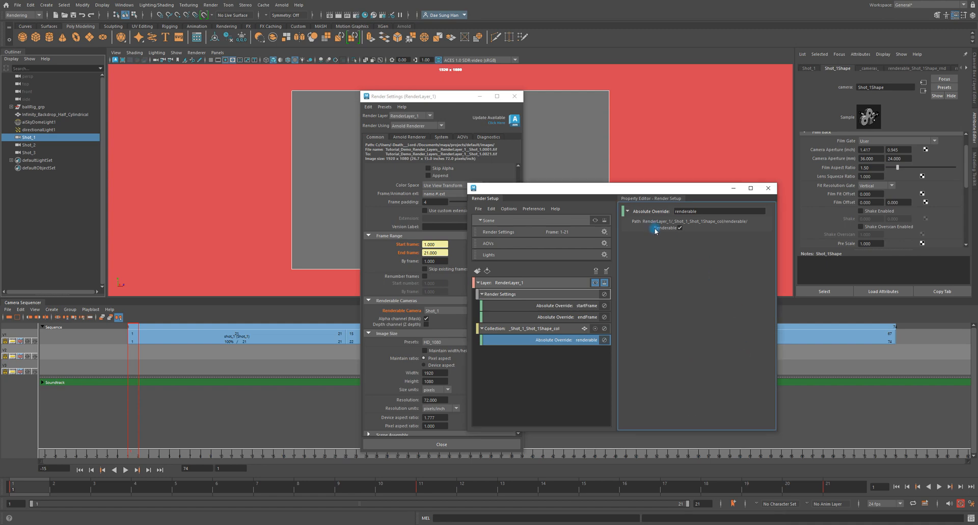
Reposition the render setup window and collapse the camera collection and the render settings overrides of RenderLayer_1.
drag(573, 191, 691, 170)
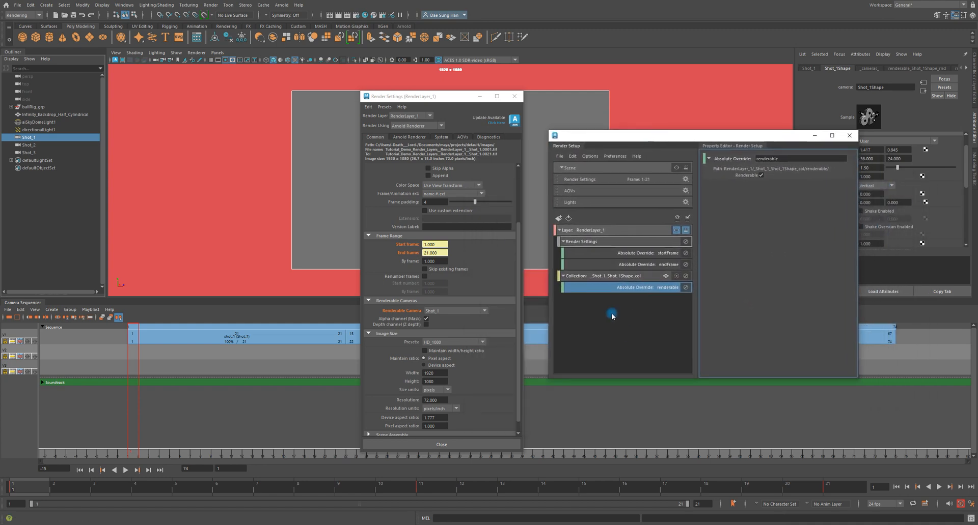
click(563, 276)
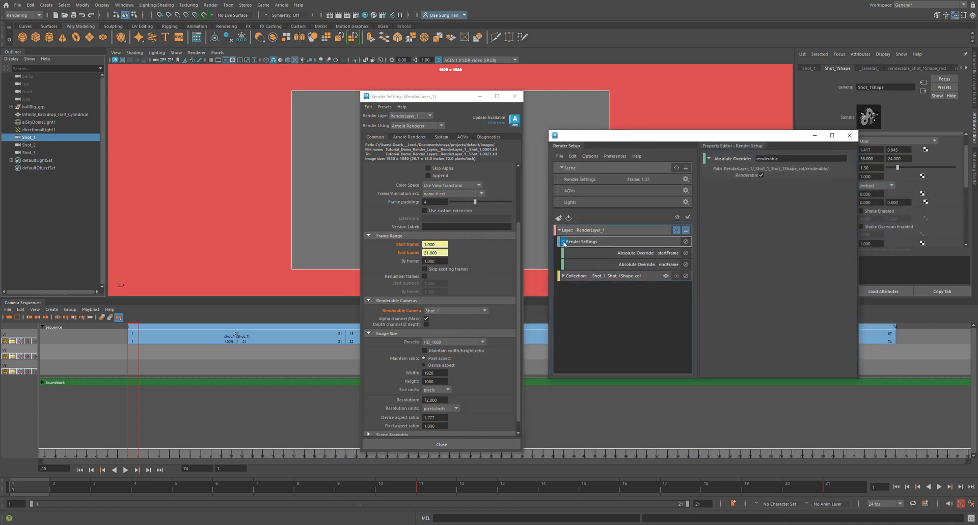
click(563, 241)
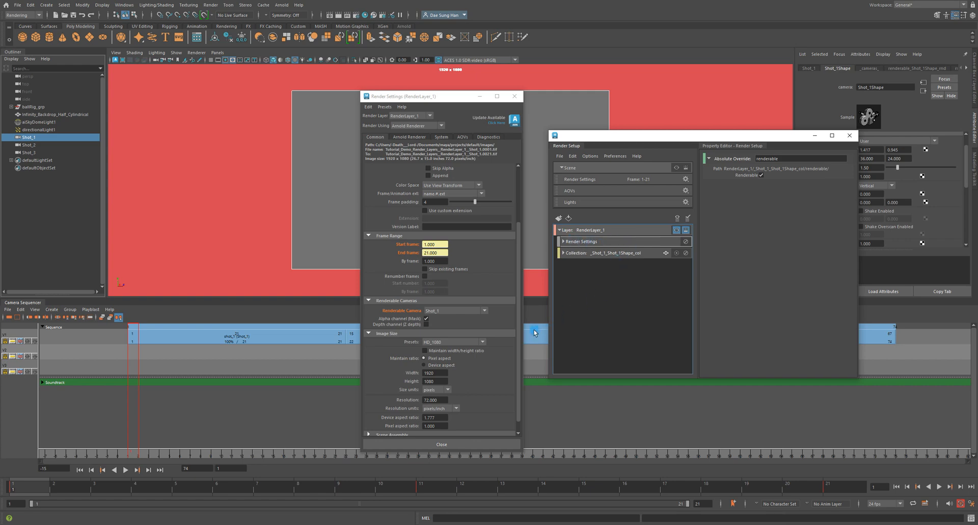
Review the common render settings of RenderLayer_1 and display its Arnold Renderer settings.
click(444, 344)
scroll(477, 415, down, 1)
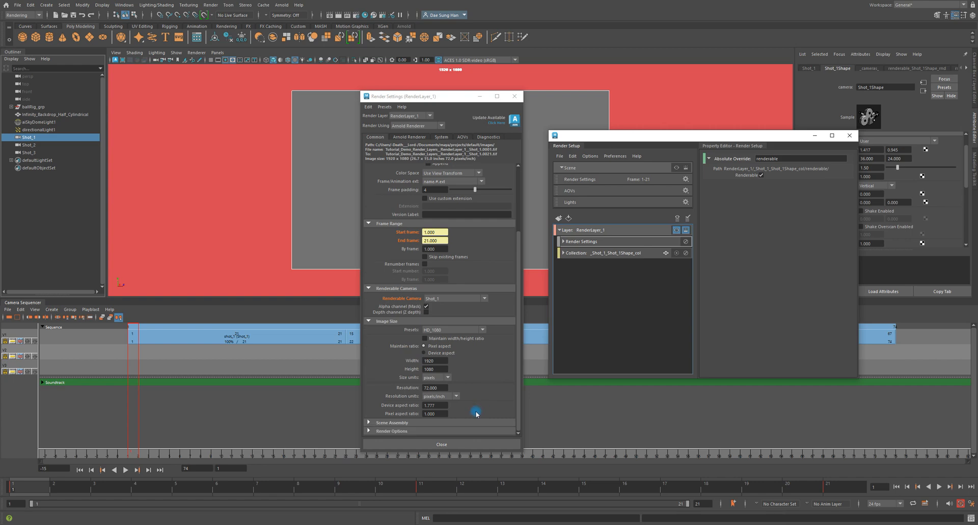
scroll(474, 412, up, 6)
click(407, 137)
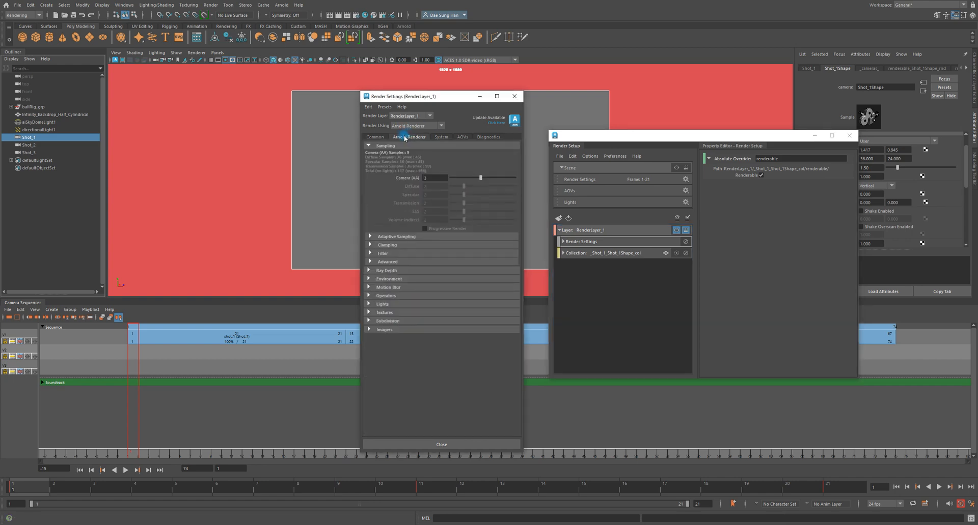
Set RenderLayer_1's Camera (AA) samples to 10 and display the attributes of its OptiX denoiser imager.
double_click(433, 178)
text(10)
key(Return)
click(398, 331)
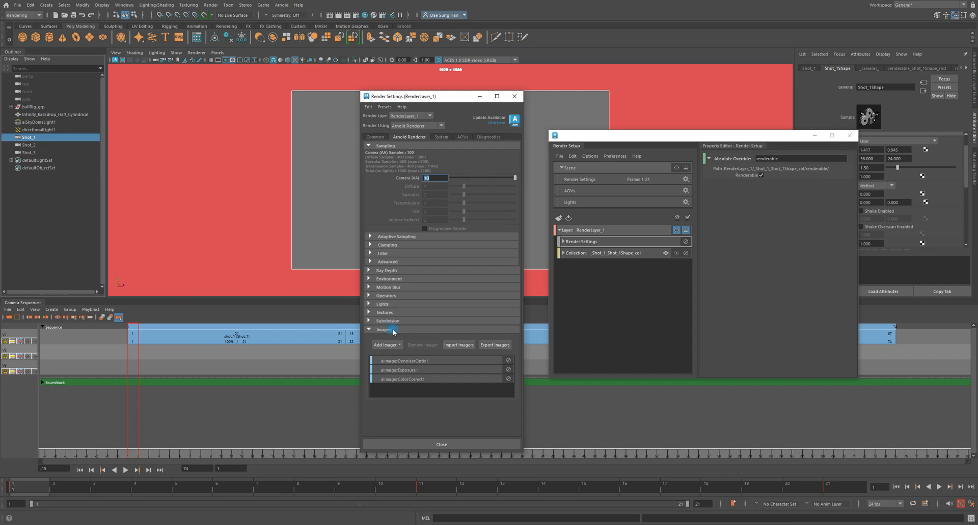
click(426, 363)
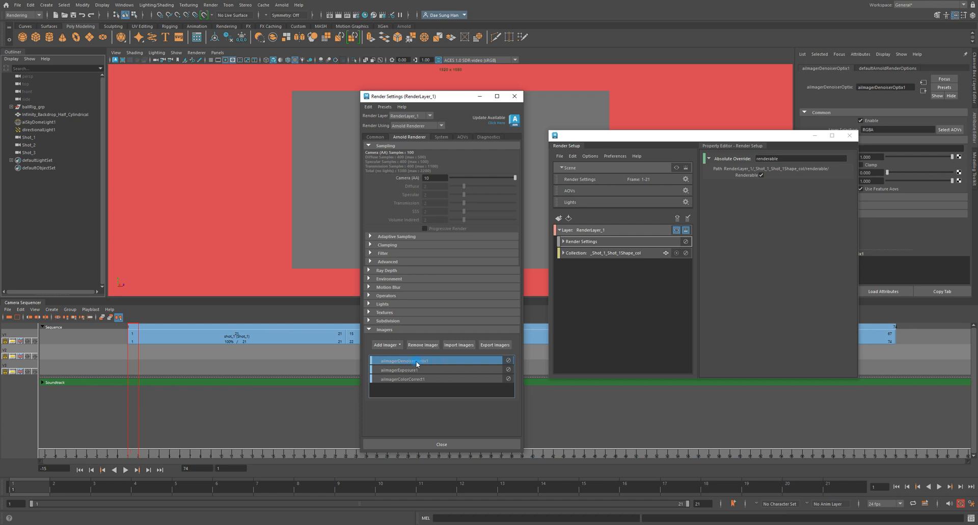
Widen the render settings window and check the render device under the System settings.
click(436, 177)
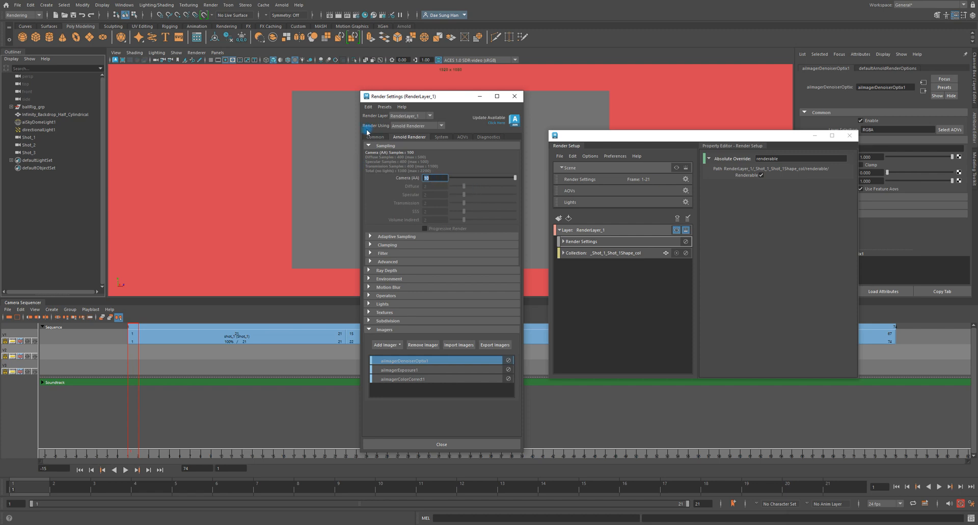
drag(359, 126, 316, 120)
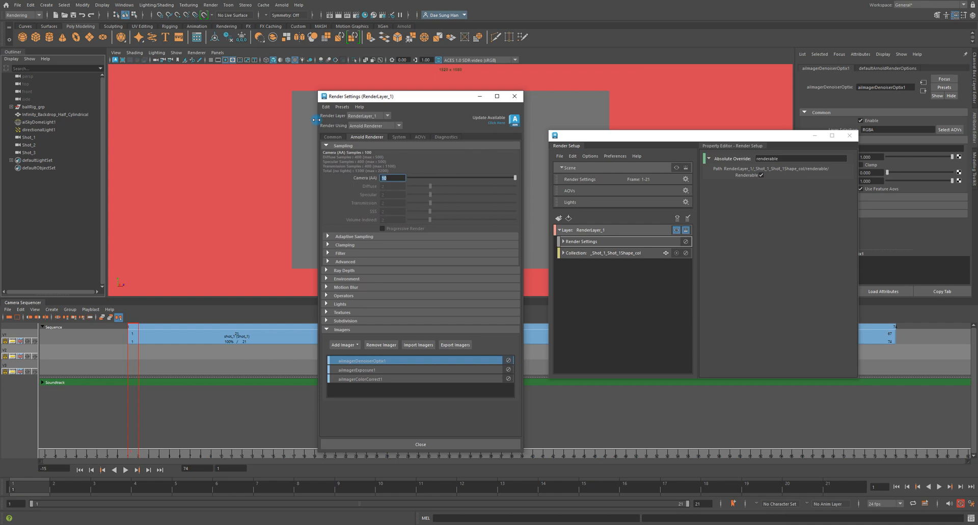
click(398, 137)
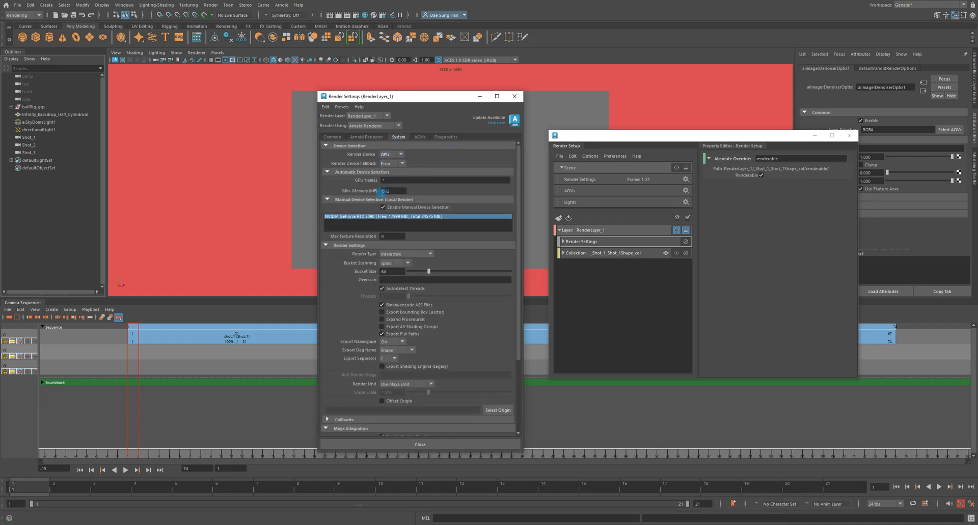
click(376, 137)
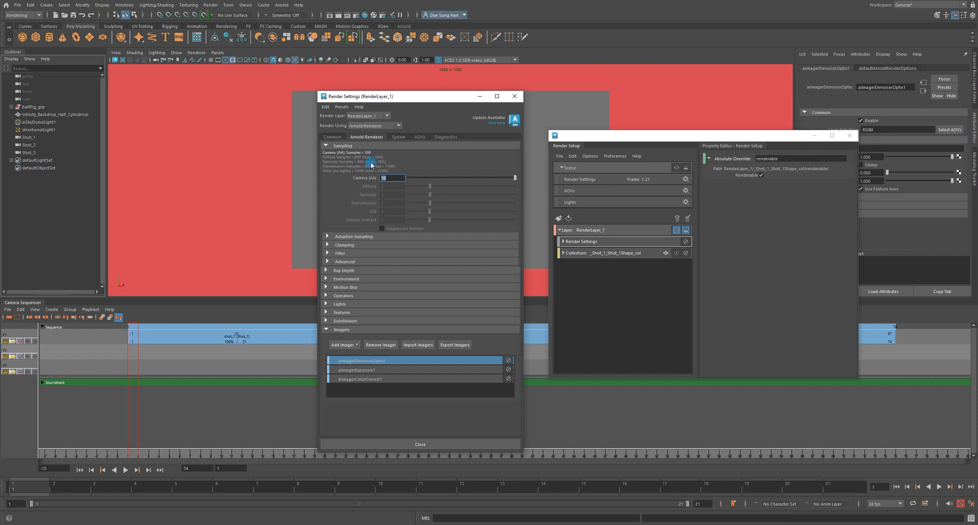
Try a Camera (AA) sampling value of 7 and set it back to 10.
click(393, 178)
text(7)
key(Return)
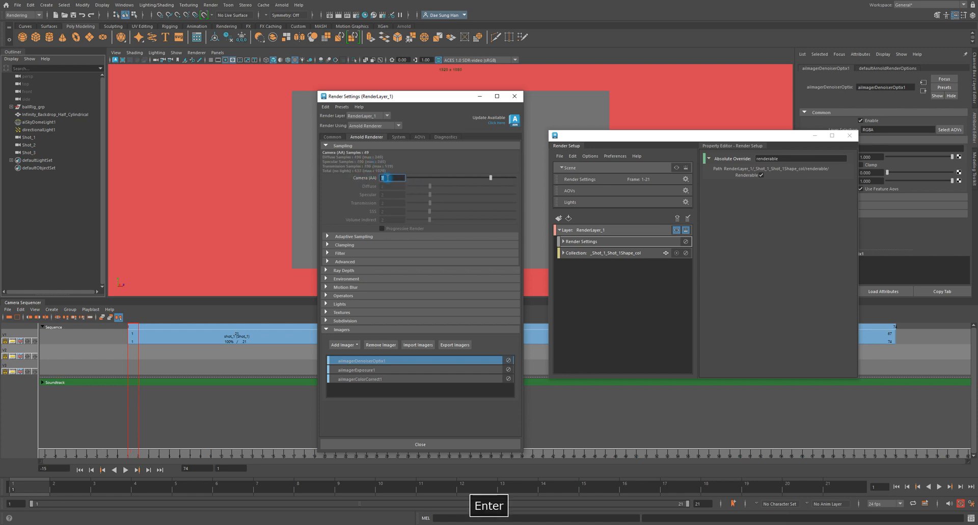
text(10)
key(Return)
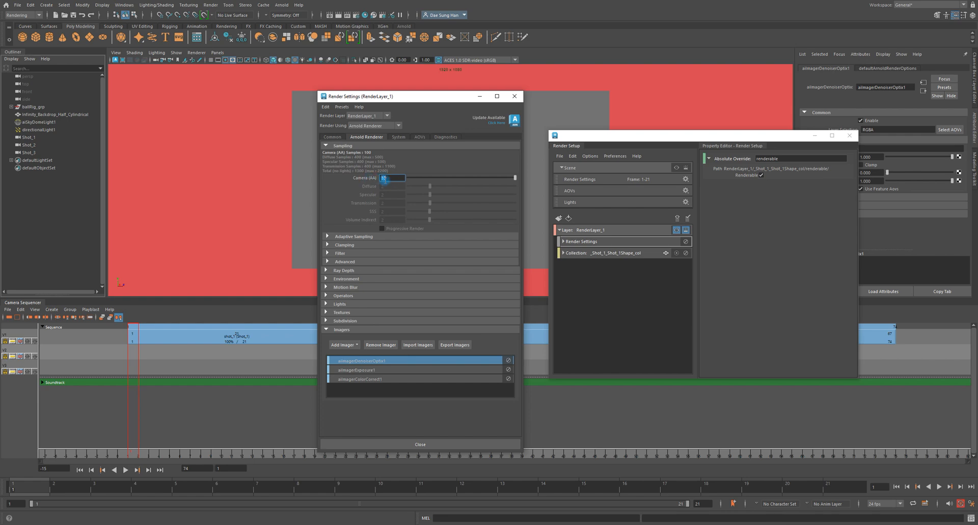
Inspect the CPU and GPU render device options and return to the Arnold sampling settings.
double_click(395, 179)
click(398, 137)
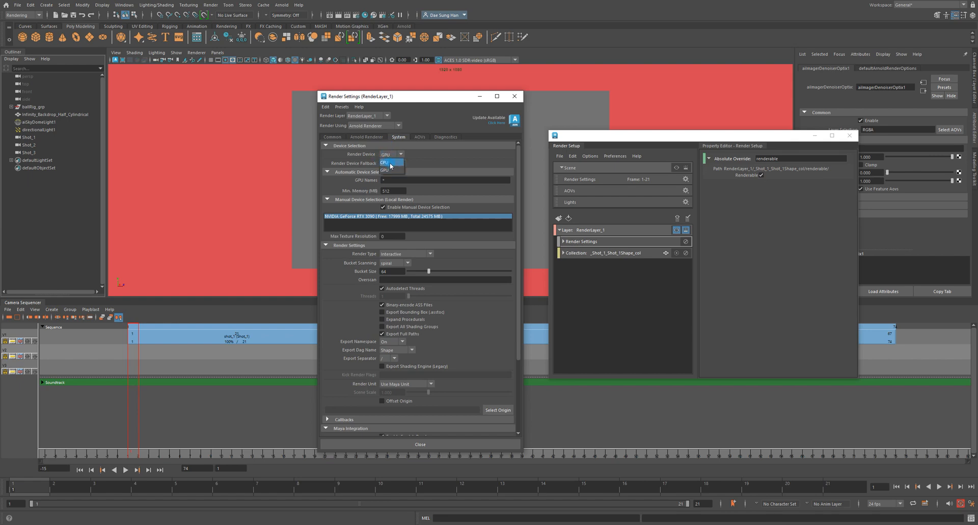
click(366, 137)
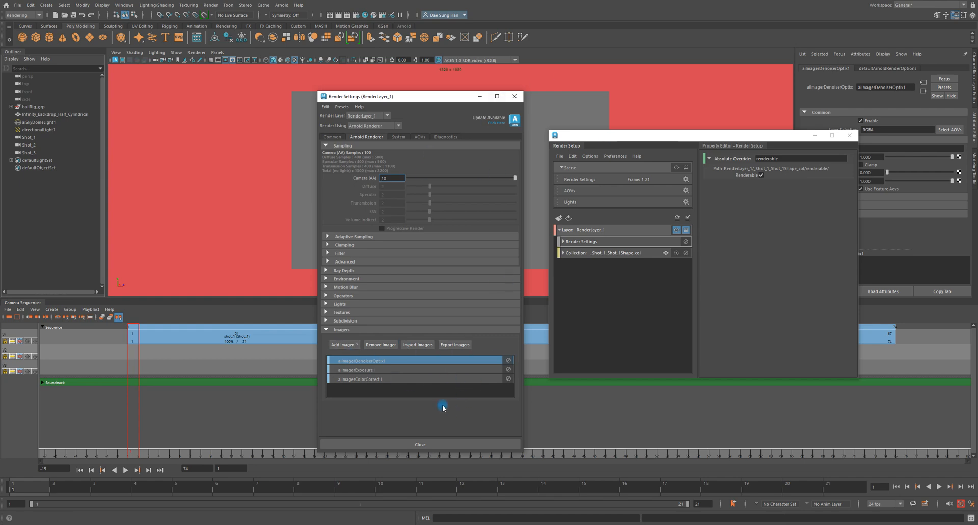
Reposition the render settings window and review RenderLayer_1's common settings down to the image size.
click(332, 137)
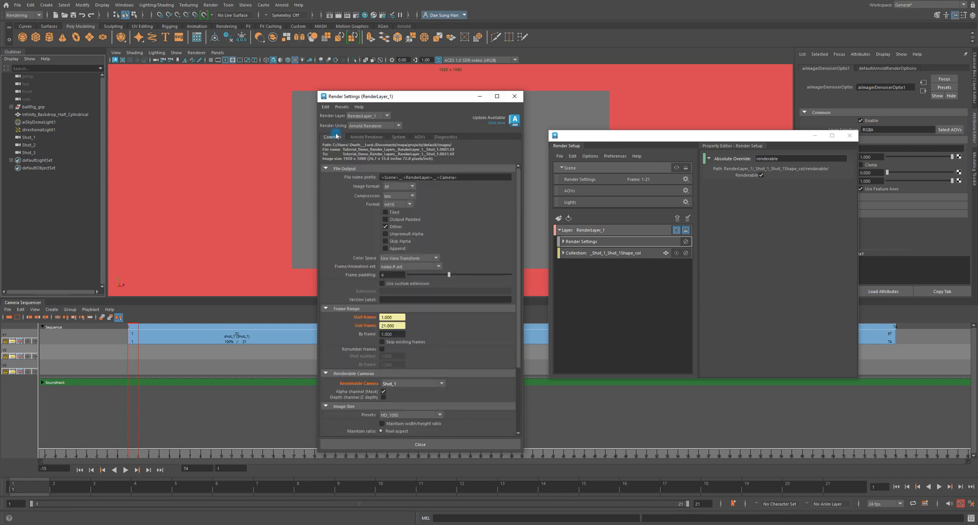
drag(396, 92, 402, 53)
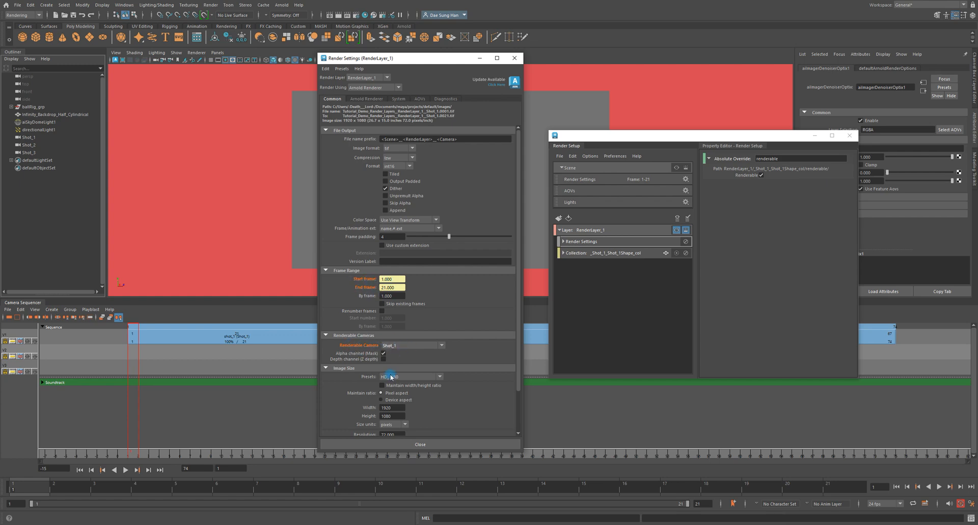
scroll(391, 377, down, 3)
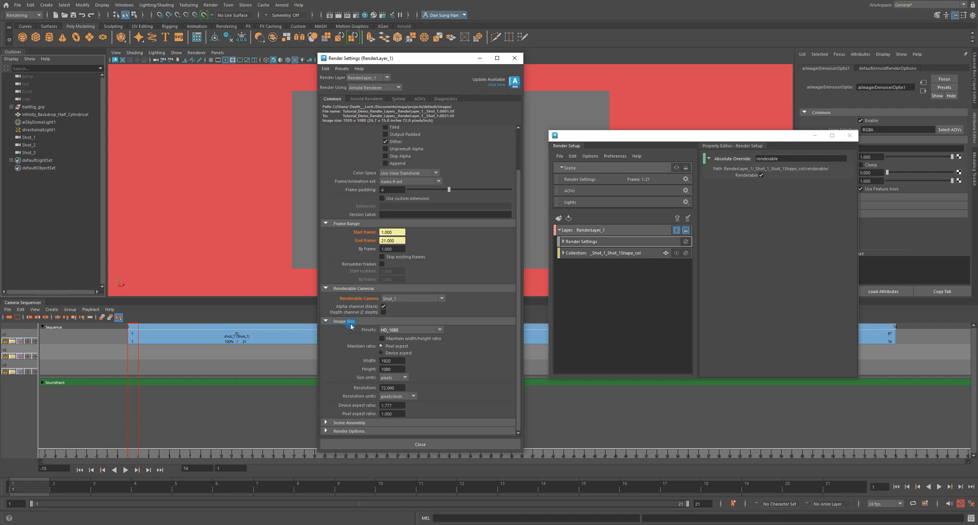
scroll(427, 356, up, 3)
Review the Arnold sampling and imagers, and expand Ray Depth to examine its diffuse and specular values.
click(370, 99)
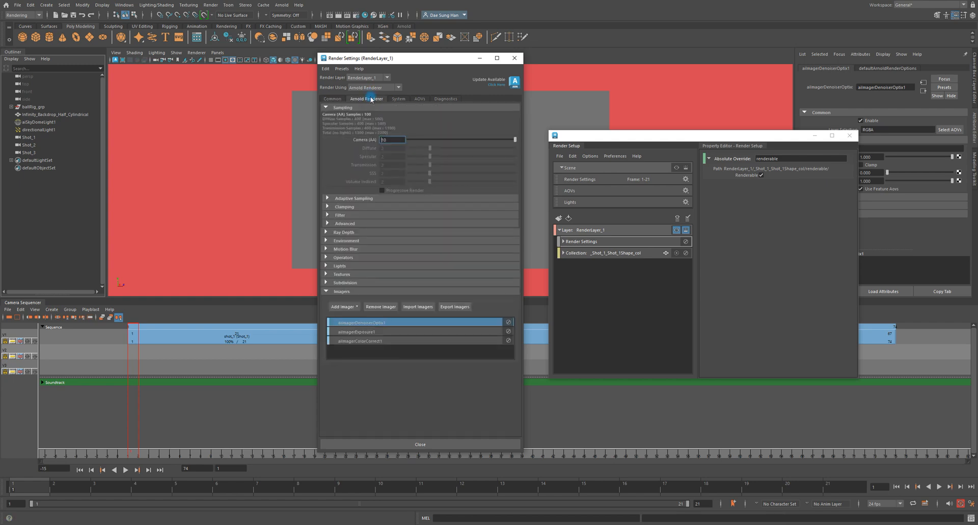
double_click(383, 139)
double_click(383, 139)
click(359, 341)
click(346, 234)
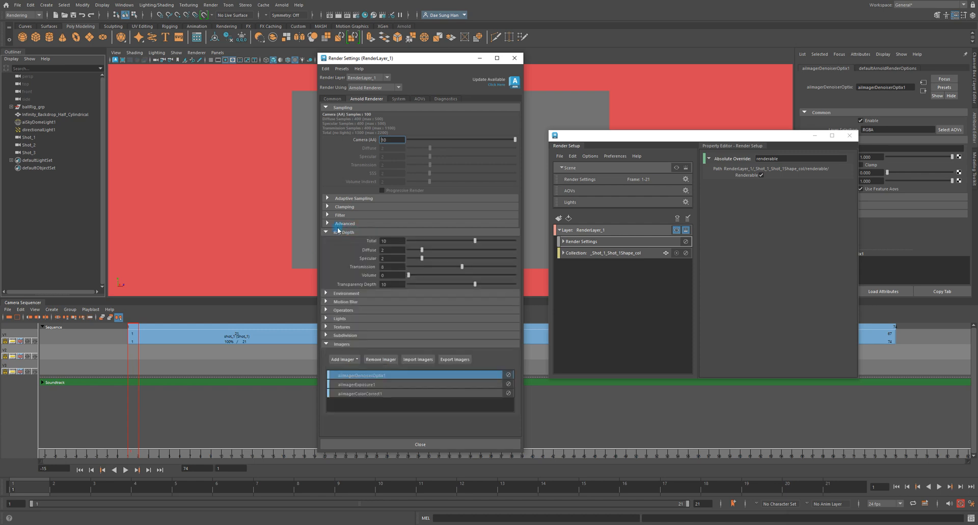
click(388, 250)
click(396, 257)
Review the System settings for device selection and return to the common render settings.
click(399, 101)
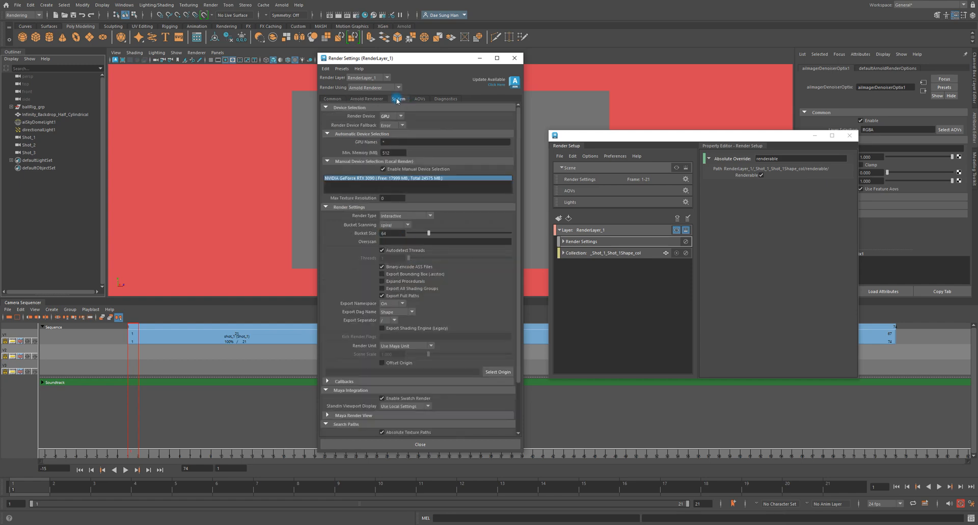
click(374, 187)
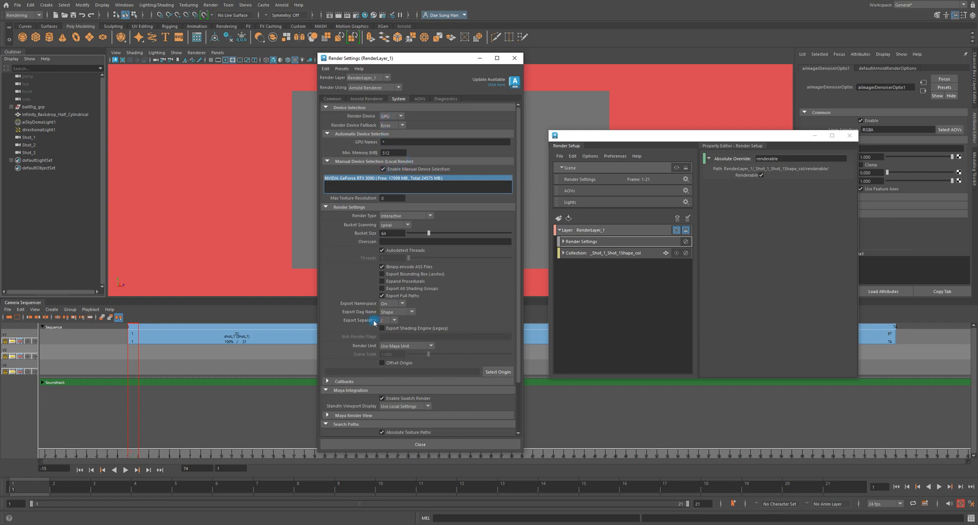
click(333, 99)
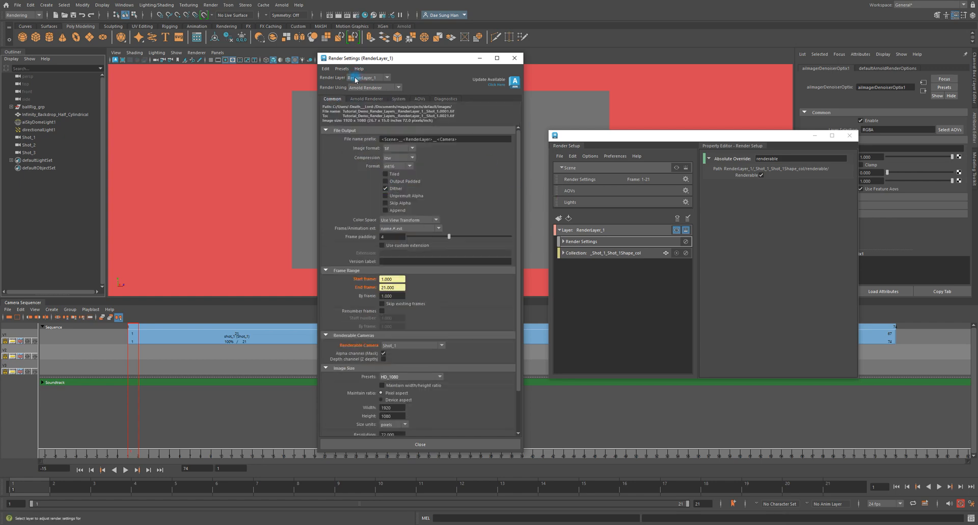
Create a new collection inside RenderLayer_1 in the render setup.
click(684, 352)
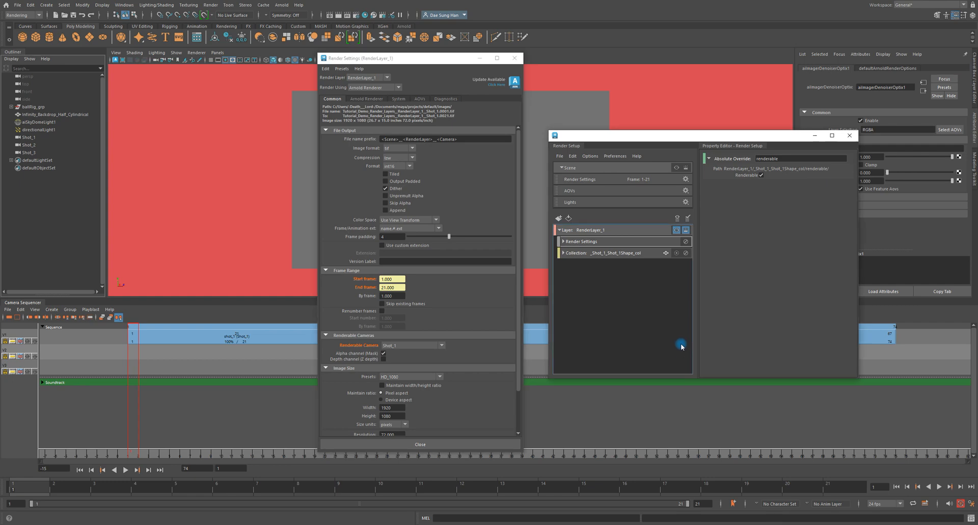
click(587, 232)
click(582, 230)
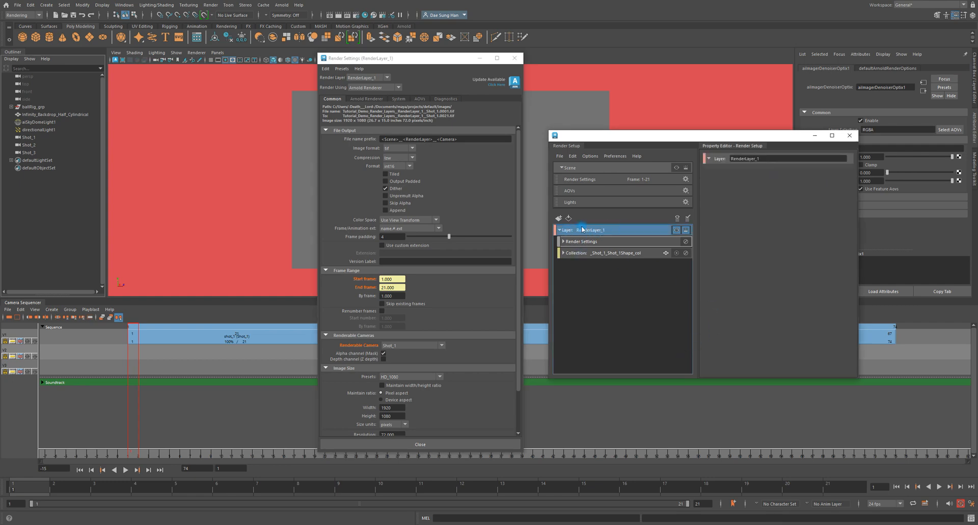
right_click(607, 231)
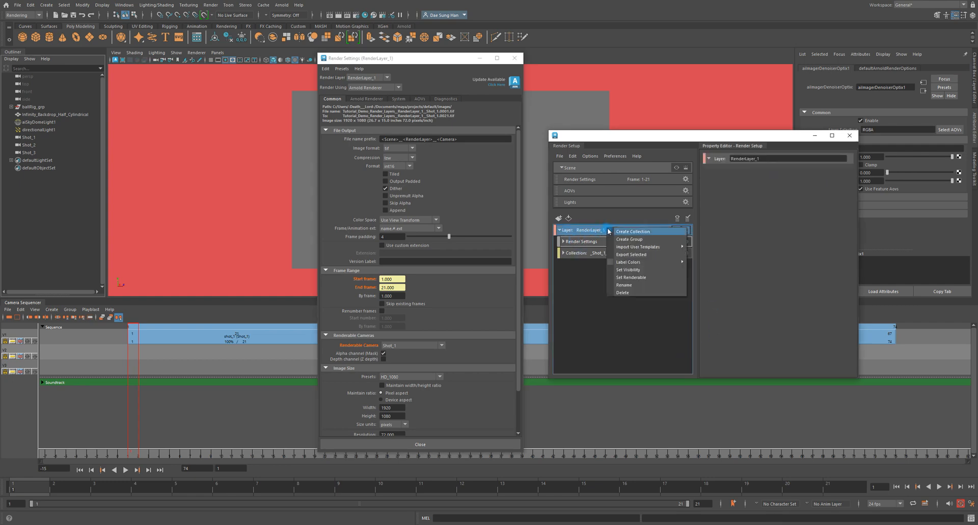
click(638, 233)
Display the properties of the new collection1 and minimize the render settings window.
click(587, 254)
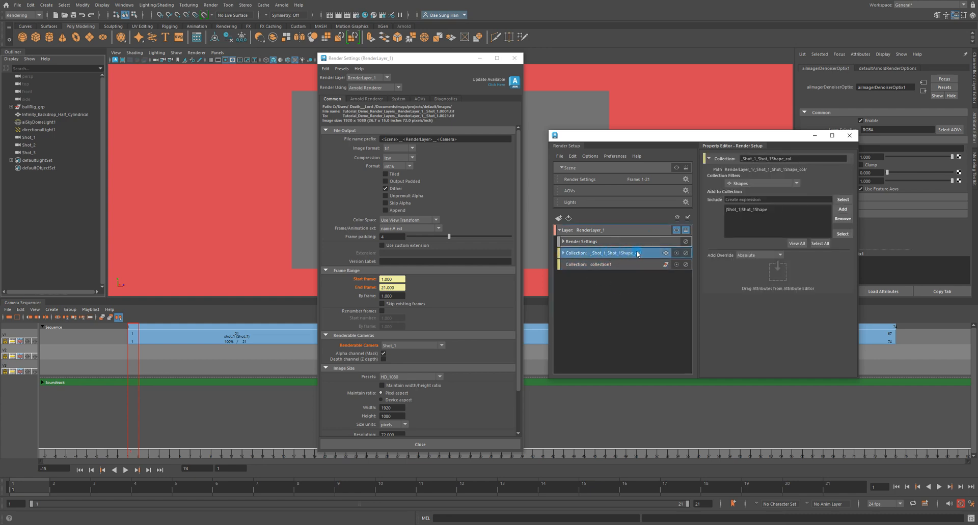
click(596, 288)
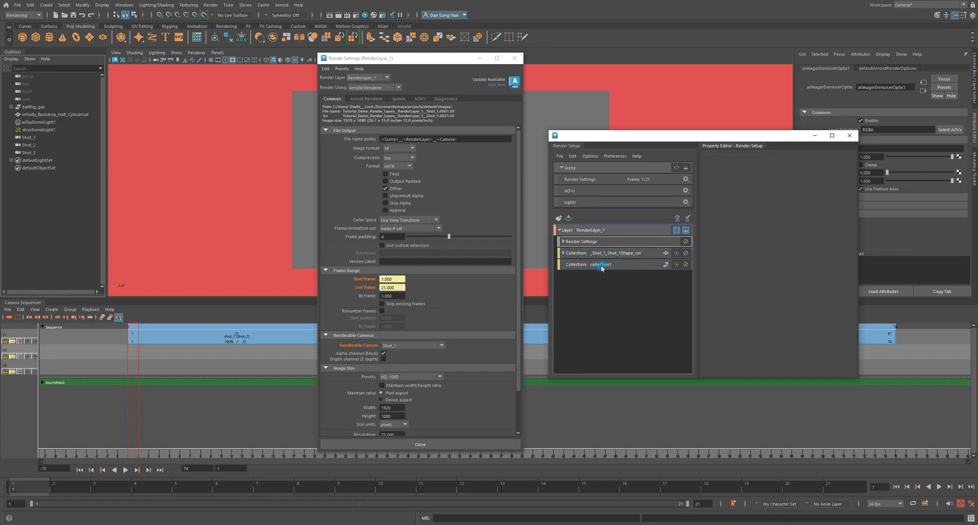
click(603, 266)
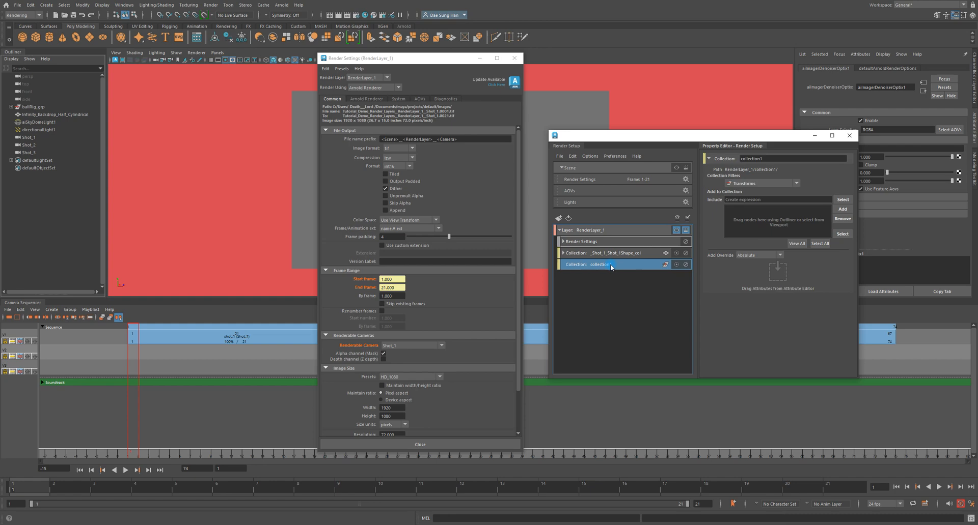
click(481, 59)
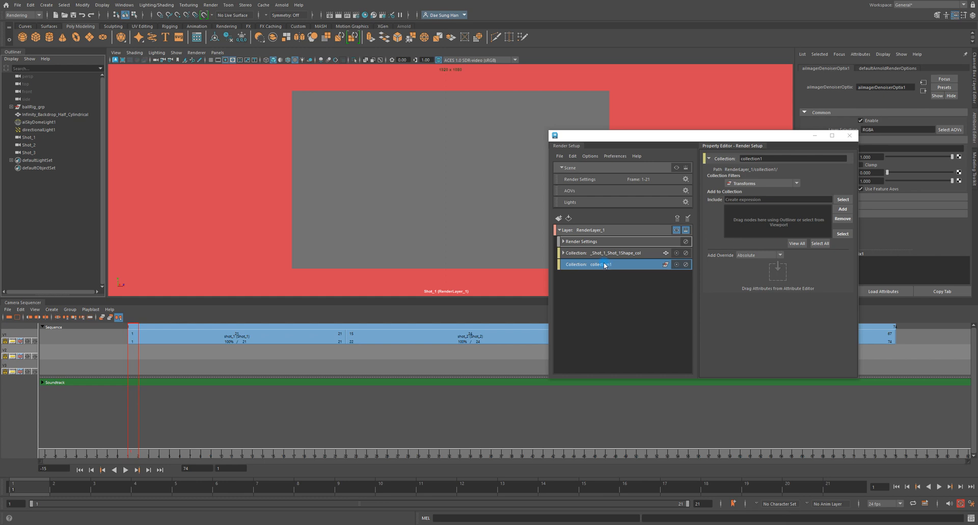
click(772, 239)
click(45, 115)
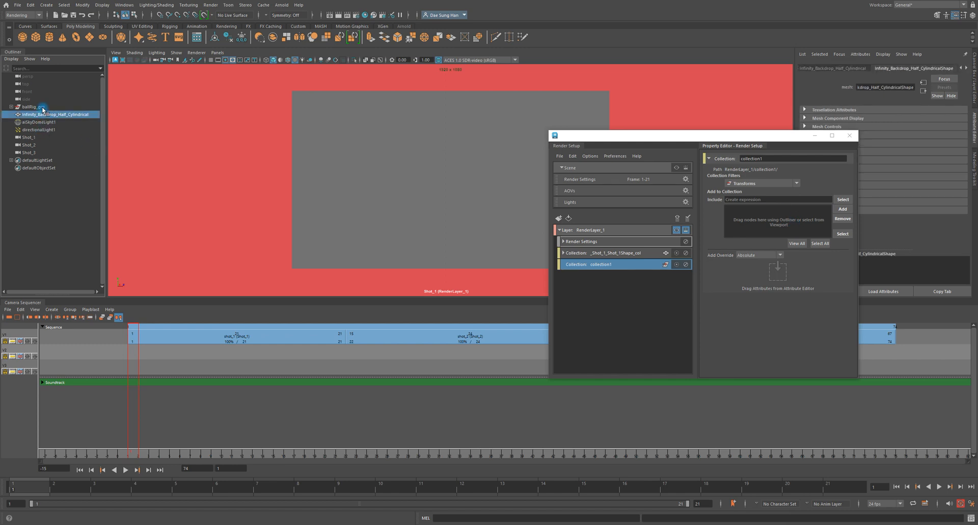
drag(37, 106, 34, 131)
shift+click(35, 131)
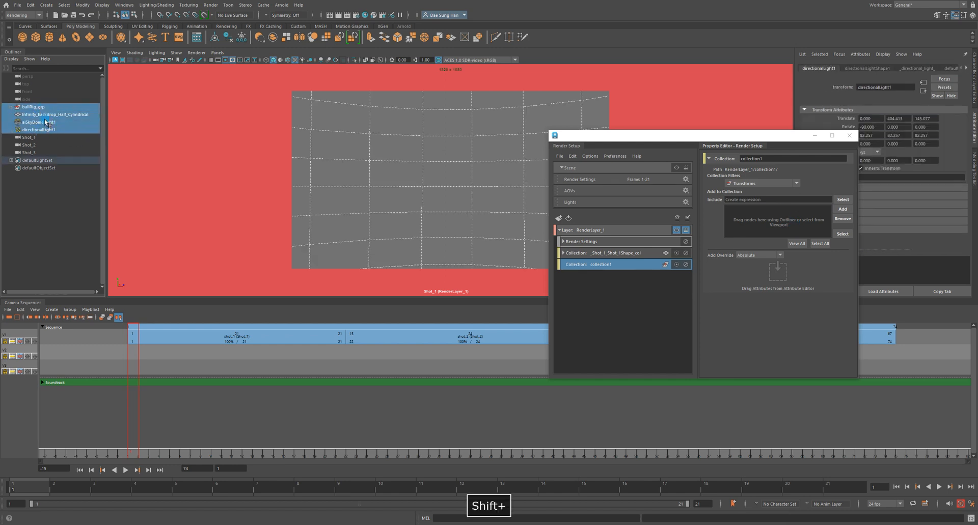
click(69, 229)
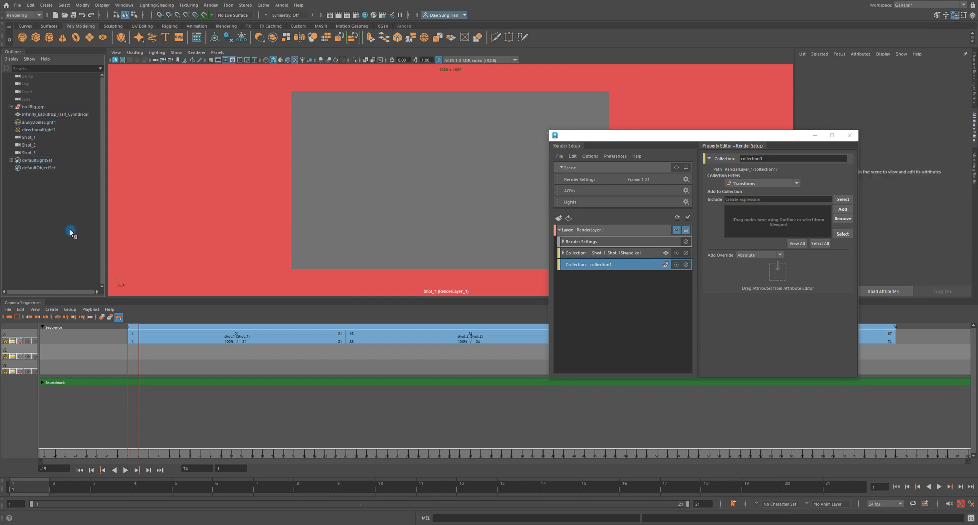
Add ballRig_grp, Infinity_Backdrop_Half_Cylindrical, aiSkyDomeLight1 and directionalLight1 to collection1.
click(36, 107)
ctrl+click(42, 115)
ctrl+click(37, 123)
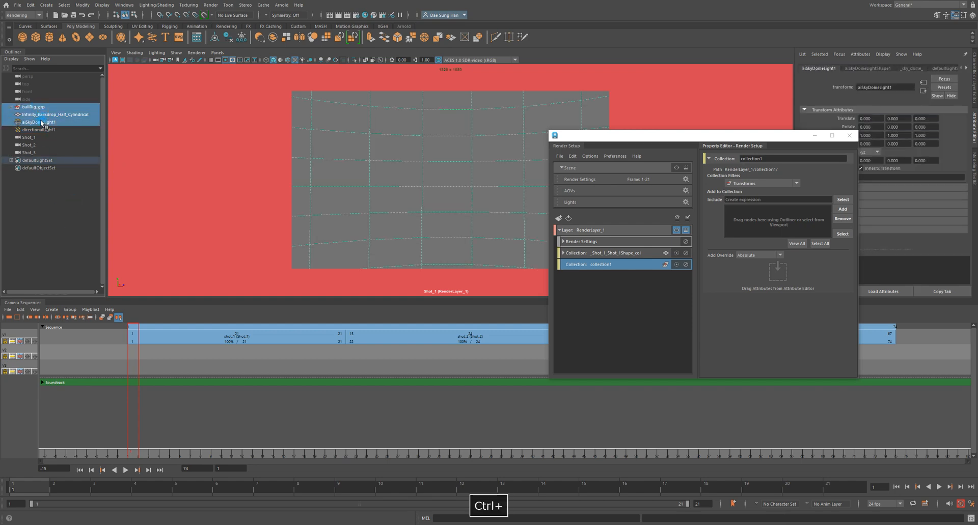
ctrl+click(36, 131)
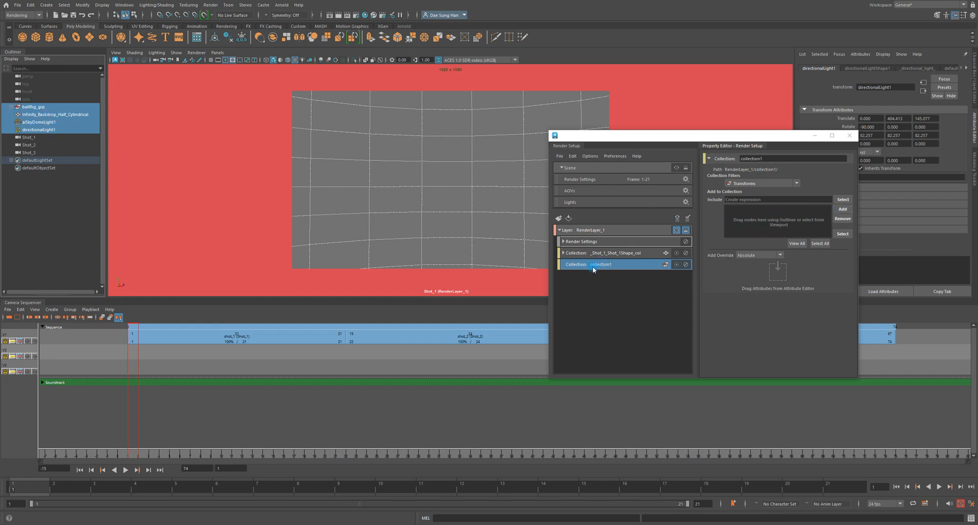
click(842, 210)
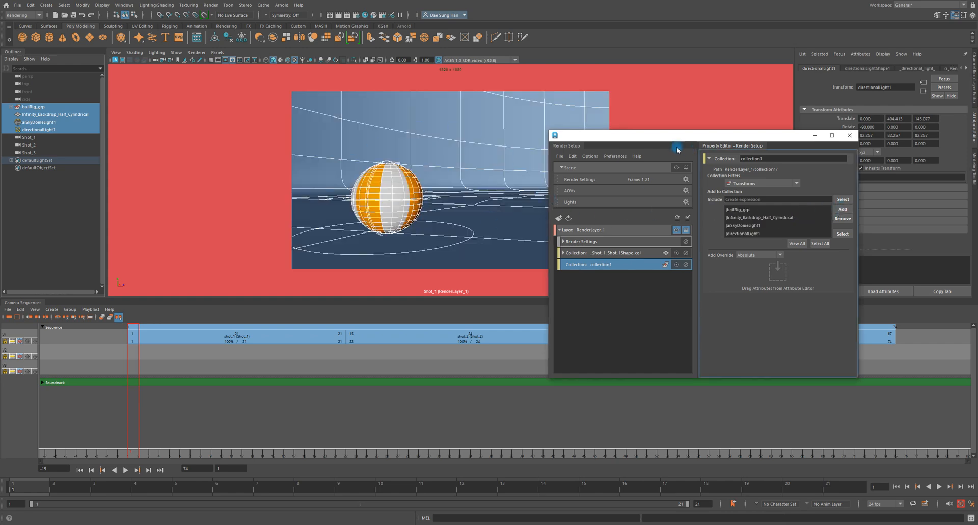
Reopen the render settings beside the render setup window and deselect collection1.
click(356, 16)
drag(389, 109, 277, 94)
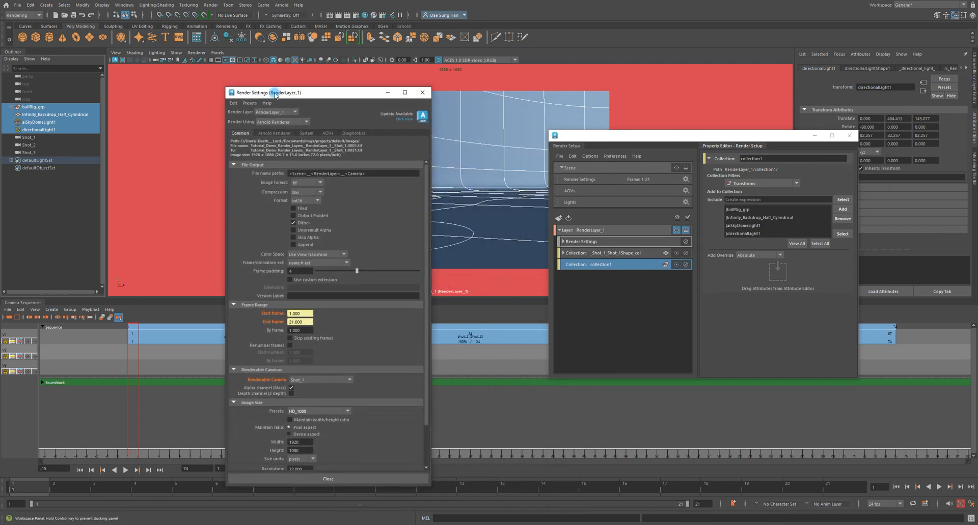
click(635, 274)
click(614, 352)
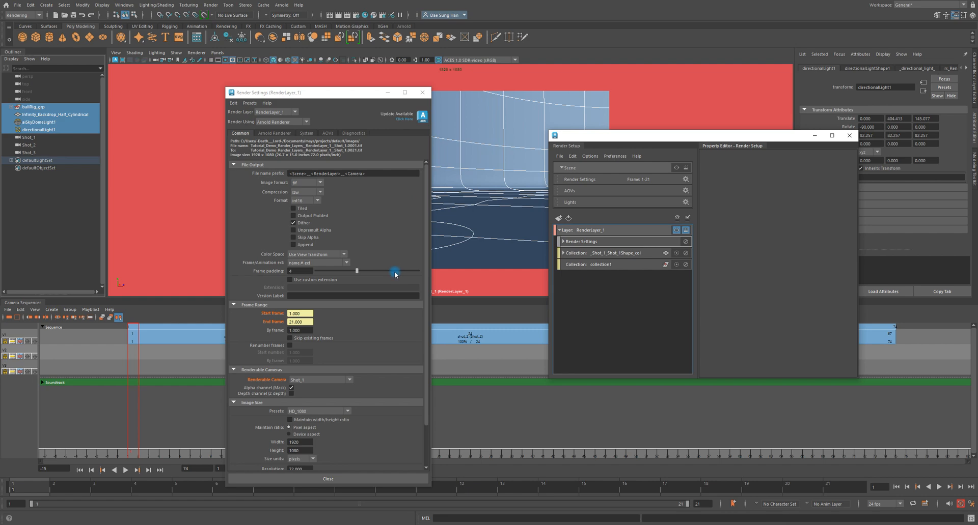
Create an absolute override for the file name prefix on the visible layer.
click(265, 175)
right_click(271, 175)
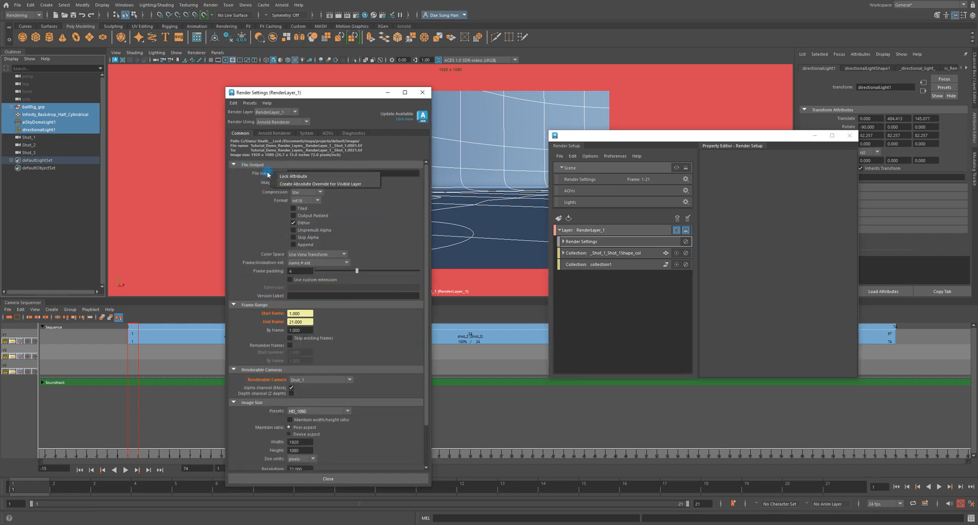
click(309, 184)
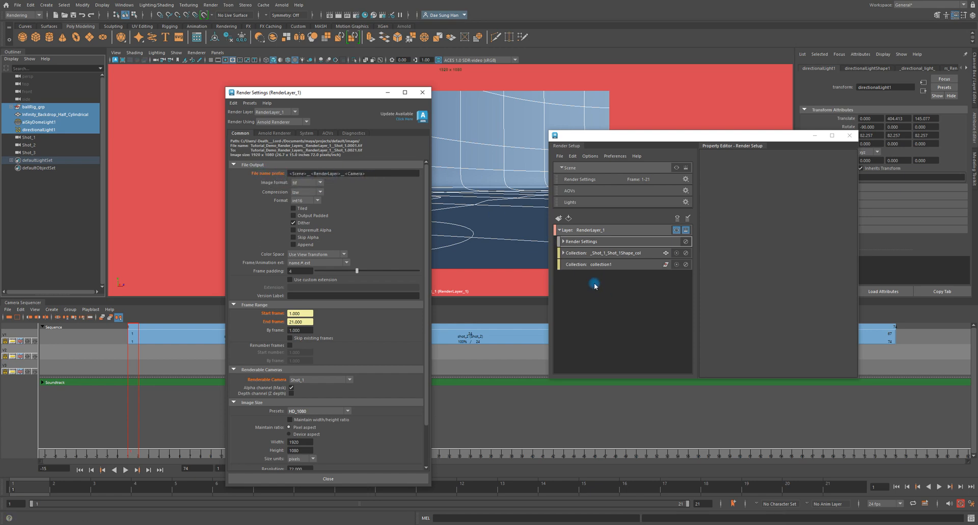
Expand RenderLayer_1's render settings and review its imageFilePrefix, startFrame and endFrame overrides.
click(563, 243)
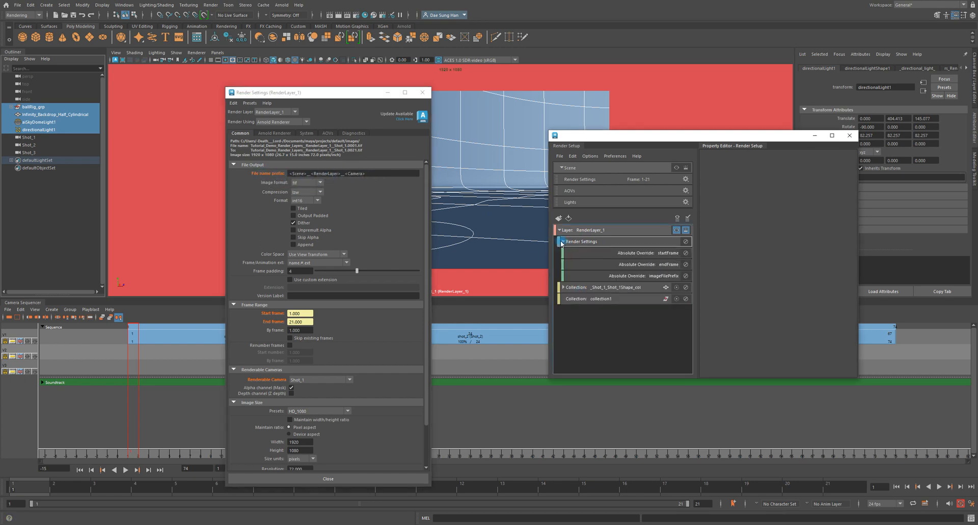
click(648, 279)
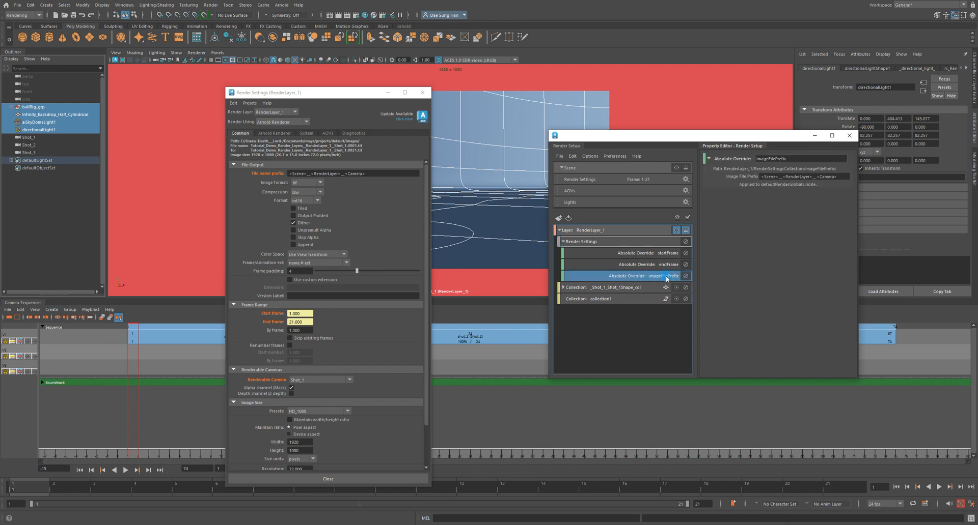
double_click(627, 278)
click(776, 288)
click(630, 276)
drag(629, 275, 635, 249)
drag(638, 250, 638, 249)
click(655, 253)
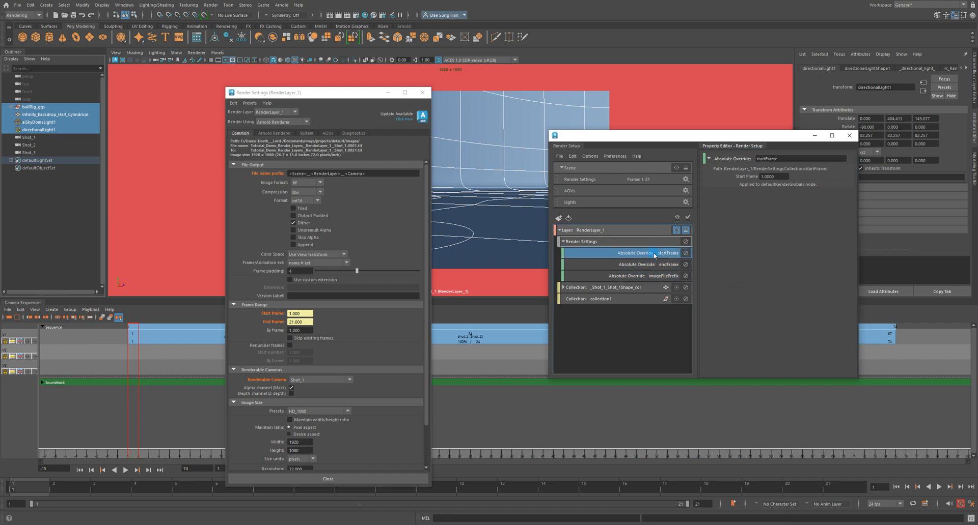
click(651, 265)
click(654, 277)
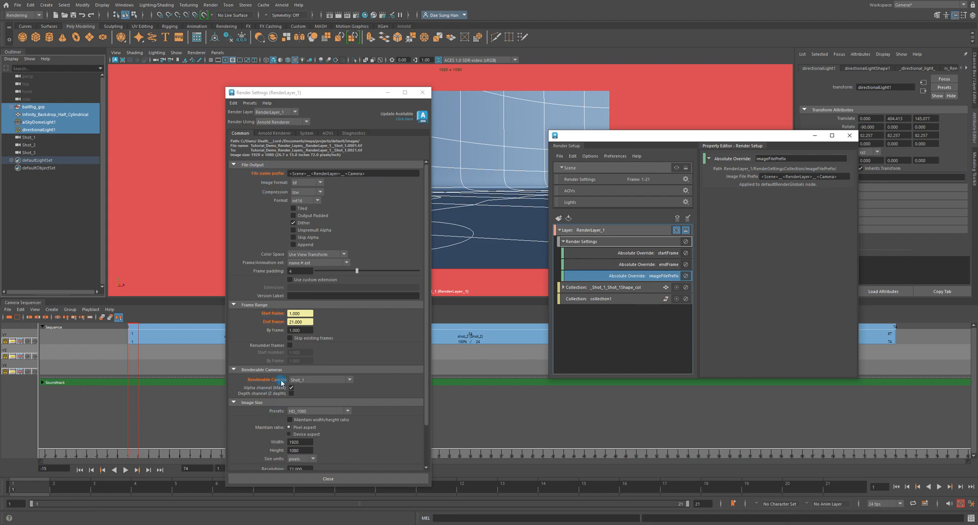
Look over the remaining render settings, close their window and clear the override selection in the render setup.
scroll(381, 321, down, 3)
scroll(381, 320, up, 3)
click(344, 94)
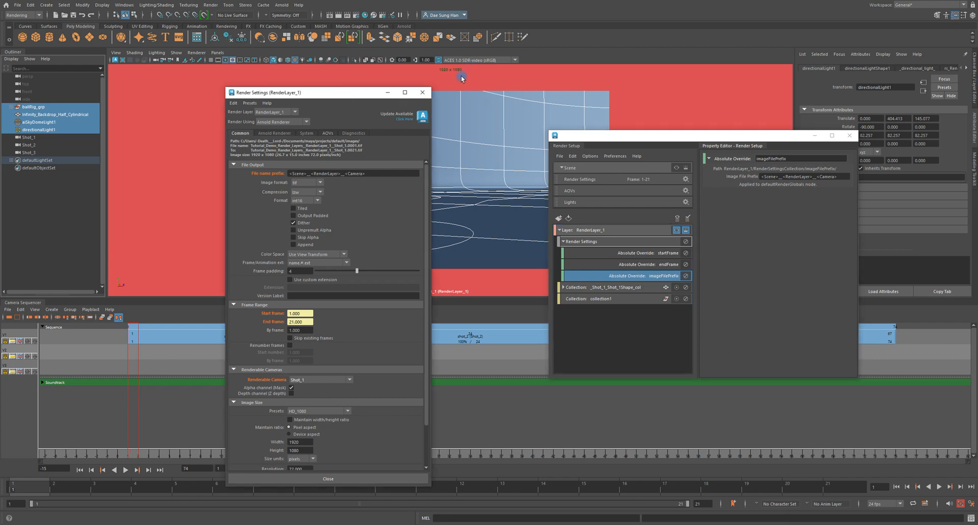
click(422, 92)
click(593, 336)
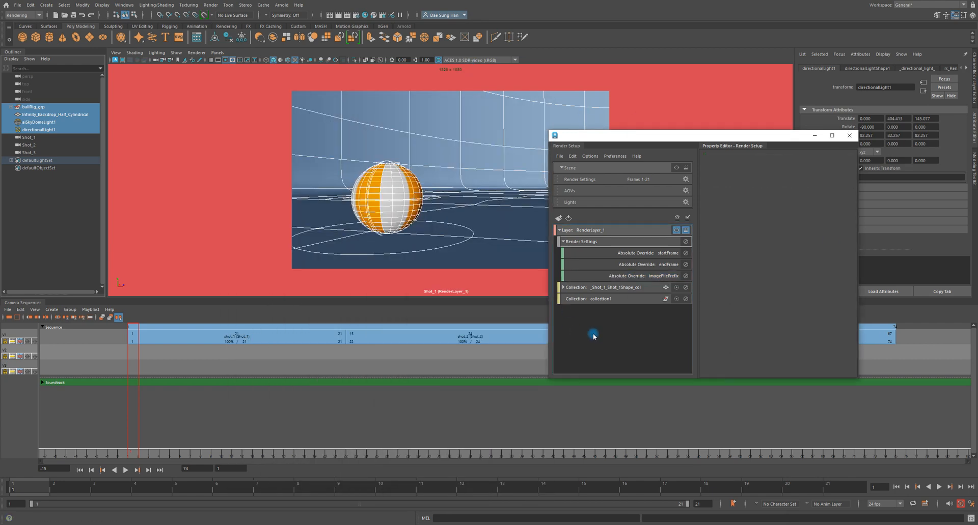
Review the objects included in collection1 and collapse RenderLayer_1 in the render setup.
click(602, 300)
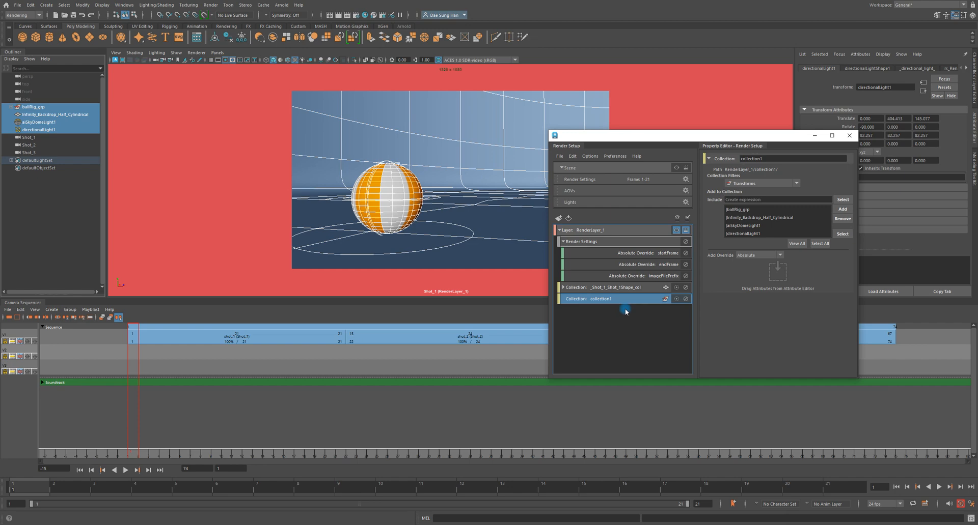
drag(626, 311, 92, 142)
click(559, 231)
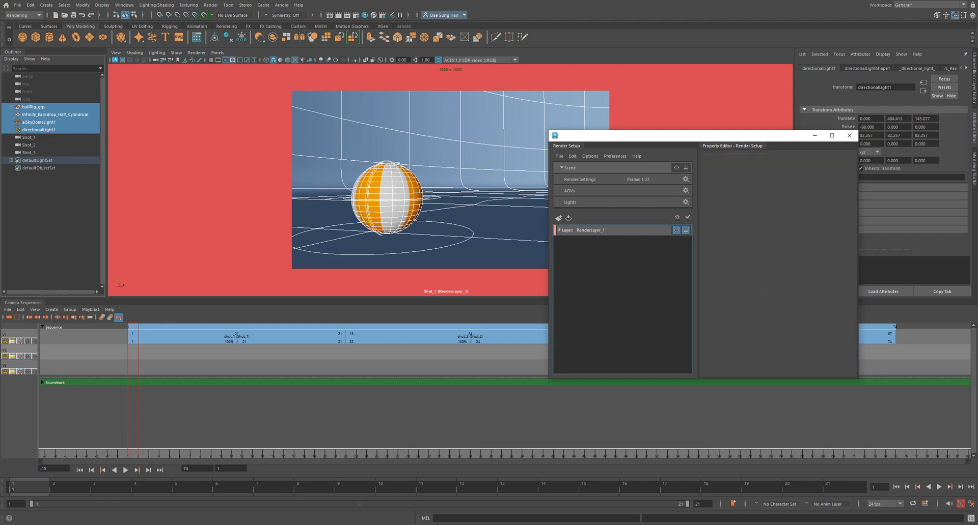
Reopen the render settings window and place it clear of the render setup window.
click(686, 179)
drag(238, 76, 181, 92)
click(600, 278)
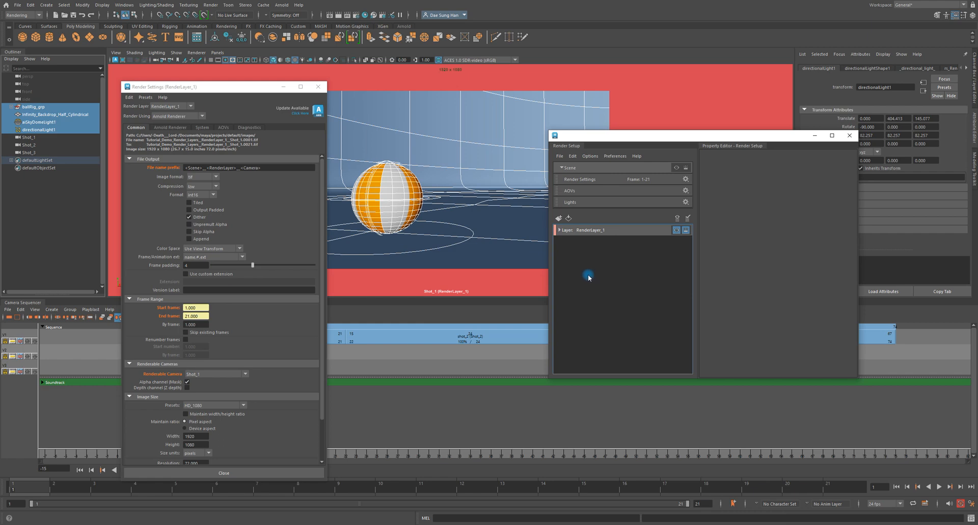
Create a second render layer in the render setup and name it RenderLayer_2.
click(559, 220)
click(579, 242)
text(RenderSetupLayer1)
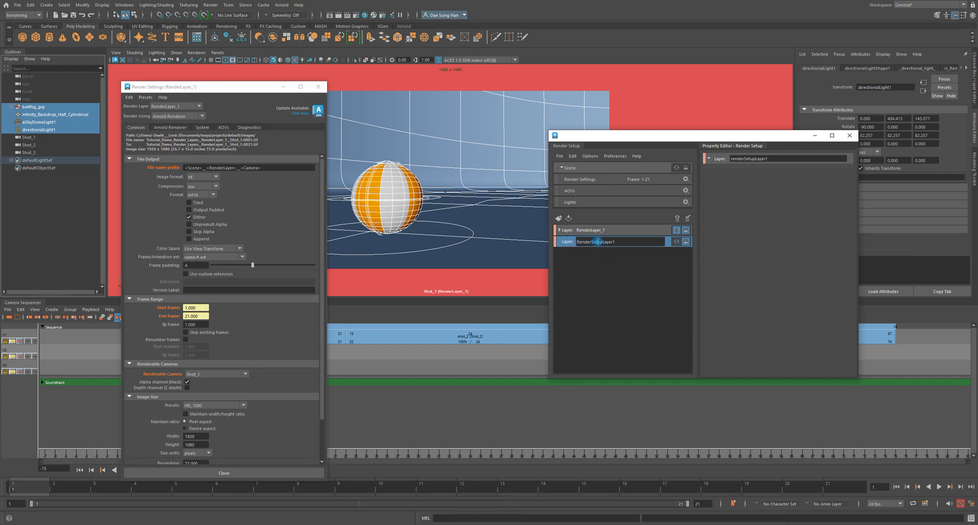
drag(602, 241, 591, 242)
key(BackSpace)
text(_2)
key(Return)
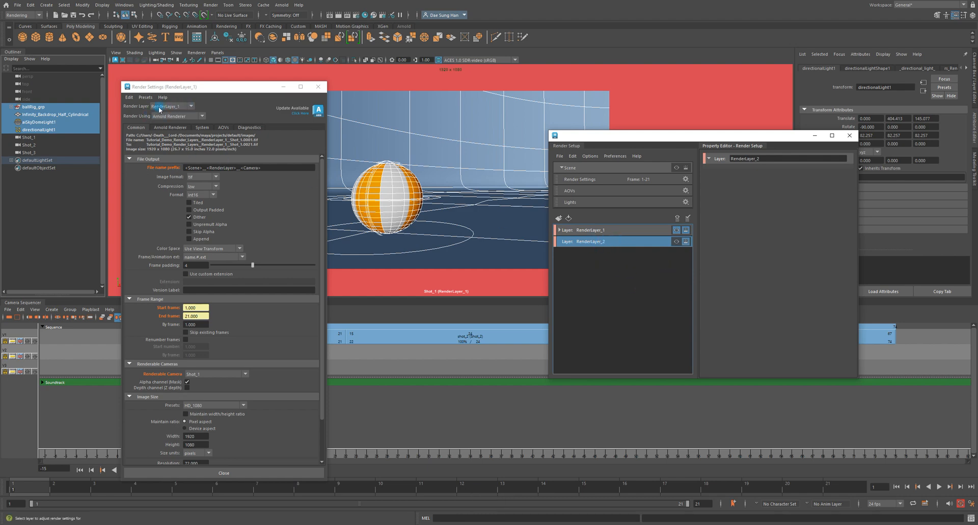
Make RenderLayer_2 the visible layer and create an absolute override for its file name prefix.
click(676, 243)
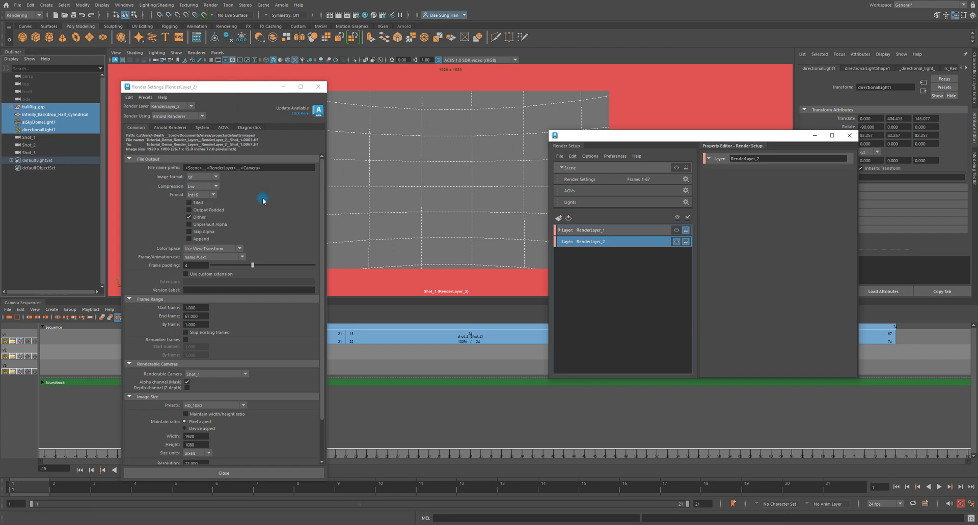
click(162, 169)
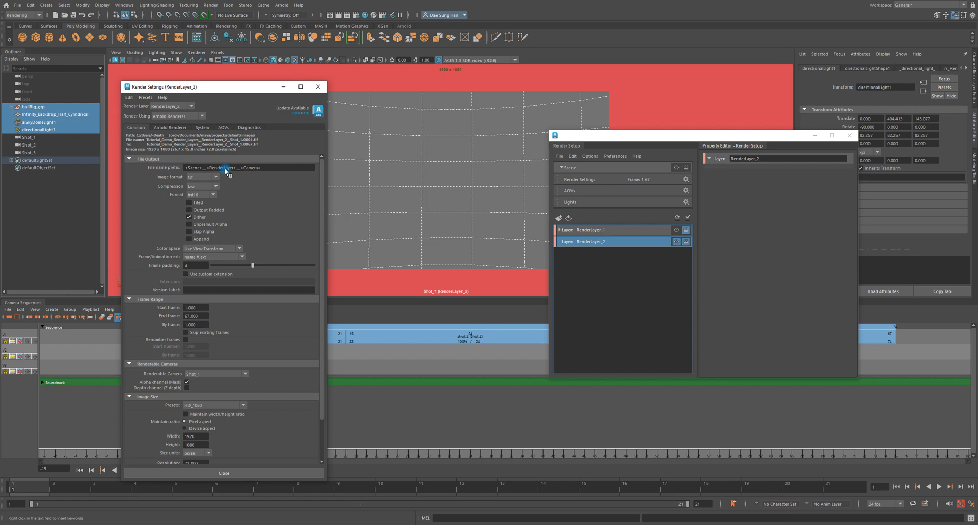
right_click(170, 169)
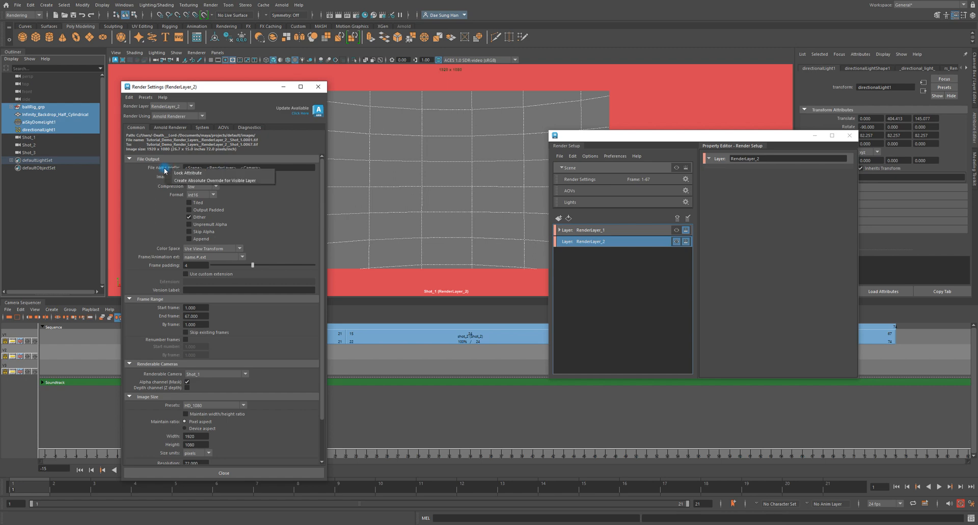
click(247, 180)
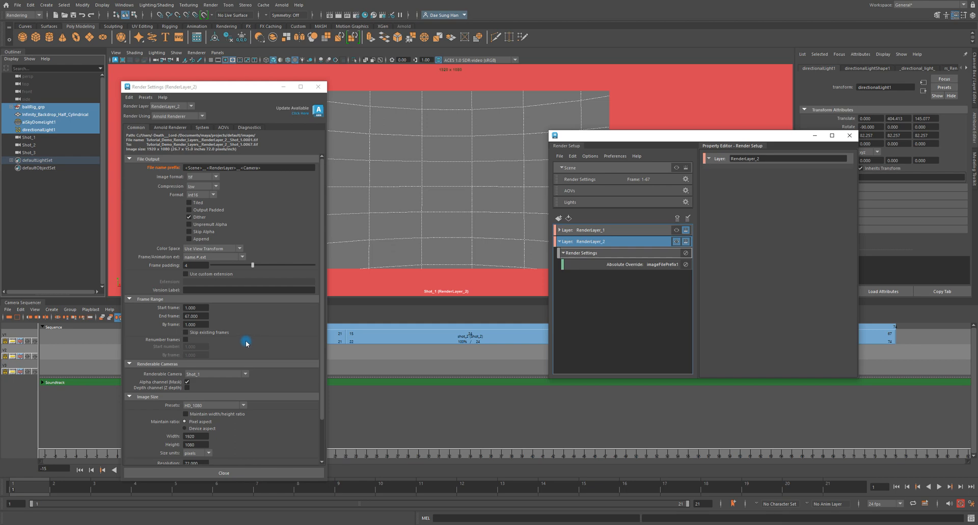
Create absolute overrides for the start frame and end frame on RenderLayer_2.
right_click(167, 310)
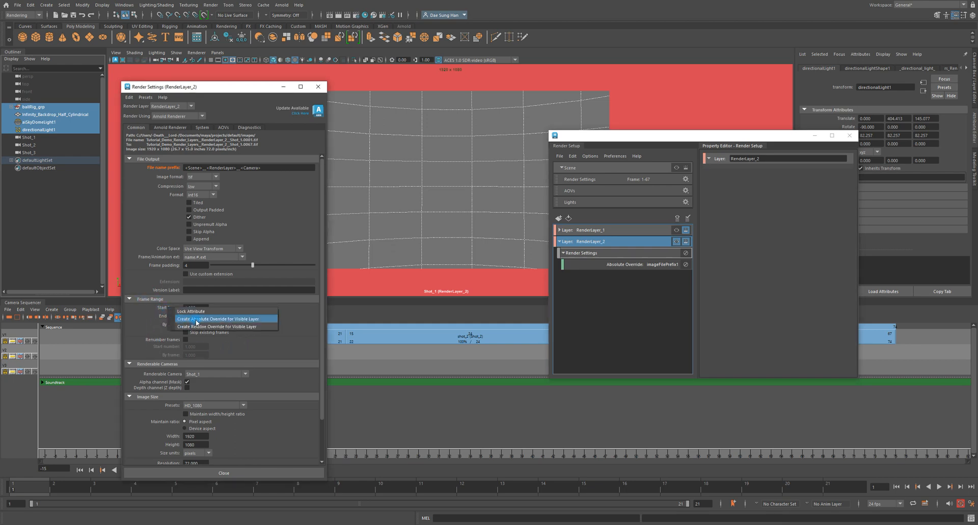
click(196, 319)
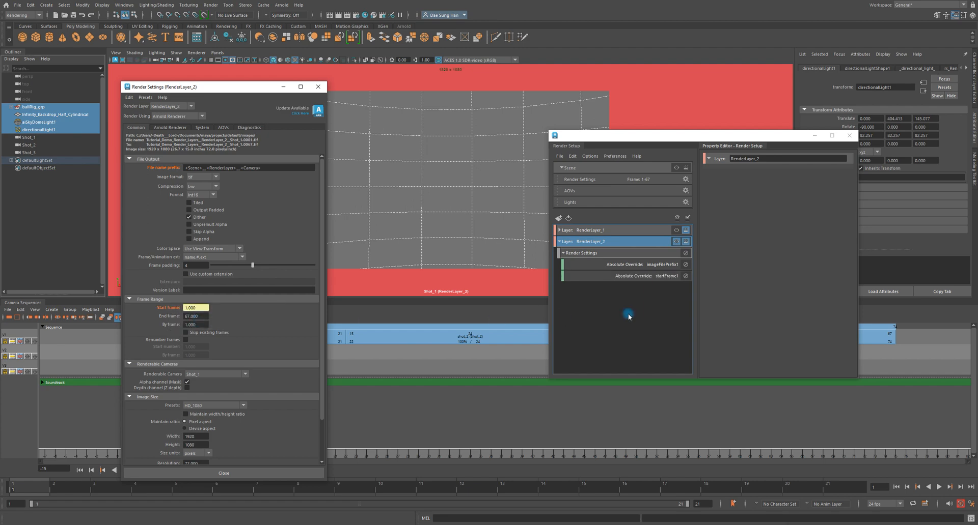
right_click(172, 316)
click(206, 330)
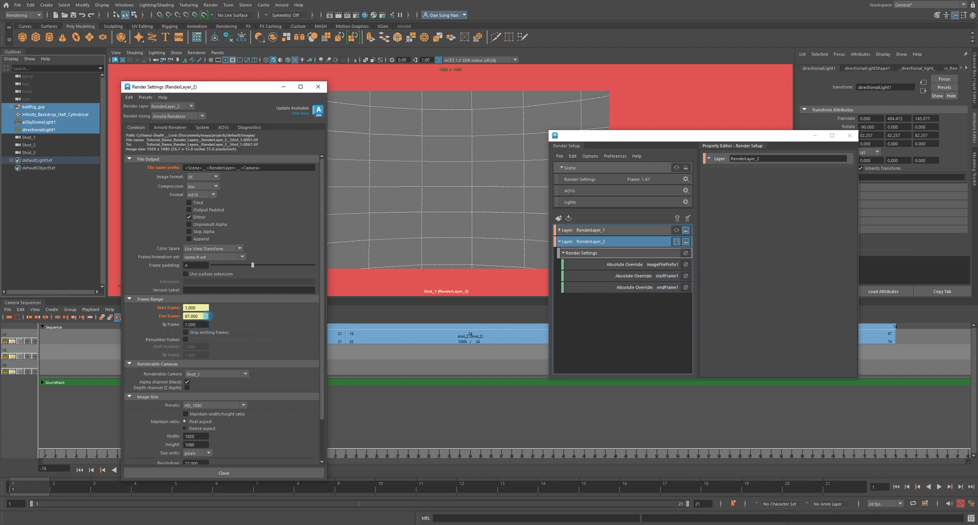
Uncover the shot ranges in the camera sequencer and set RenderLayer_2's start frame to 15 and end frame to 38.
drag(224, 87, 840, 62)
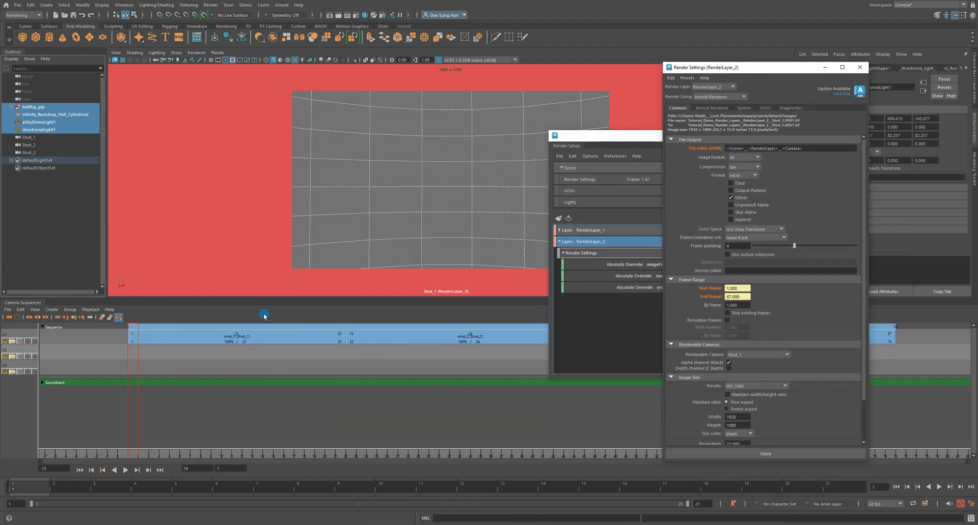
drag(603, 144, 58, 141)
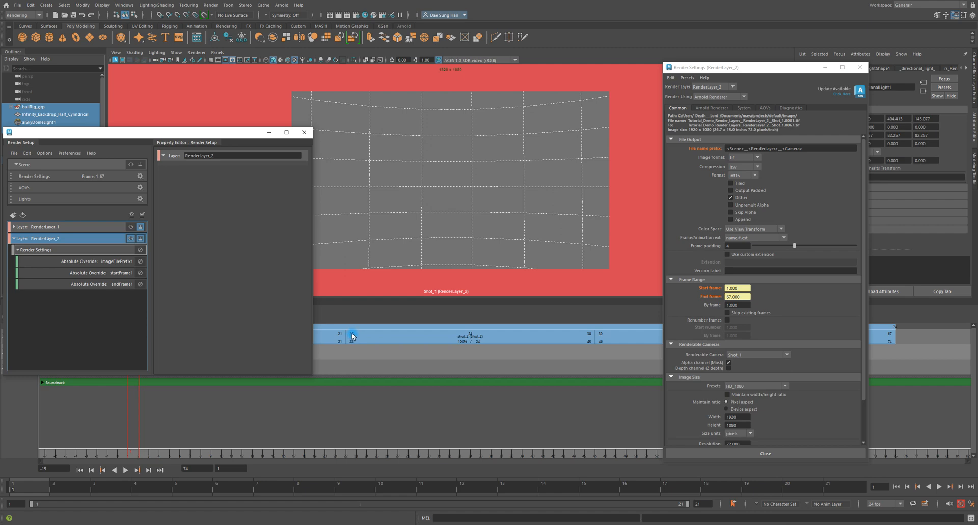
drag(748, 289, 710, 289)
text(15)
key(Return)
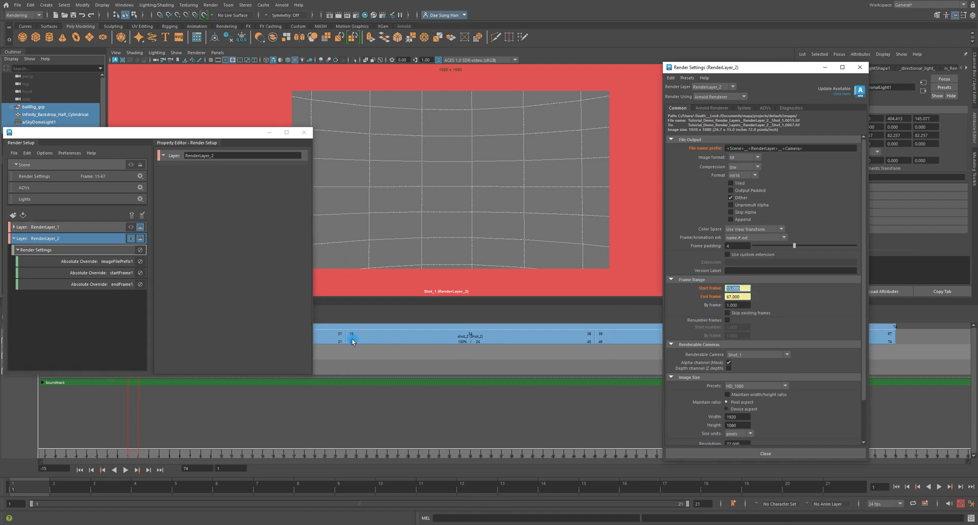
drag(747, 297, 674, 296)
text(38)
key(Return)
Check RenderLayer_2's start frame and end frame overrides in the render setup and collapse its render settings group.
drag(143, 135, 456, 134)
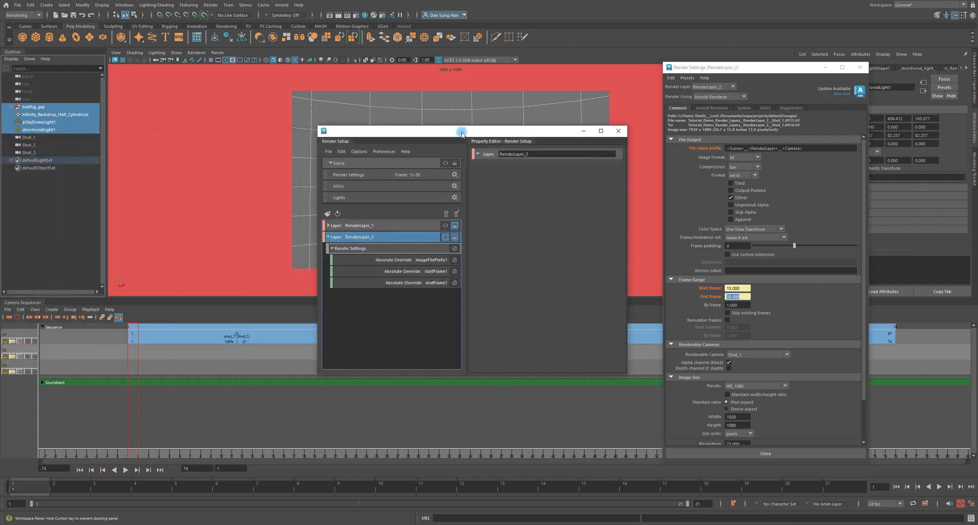
click(430, 272)
click(434, 283)
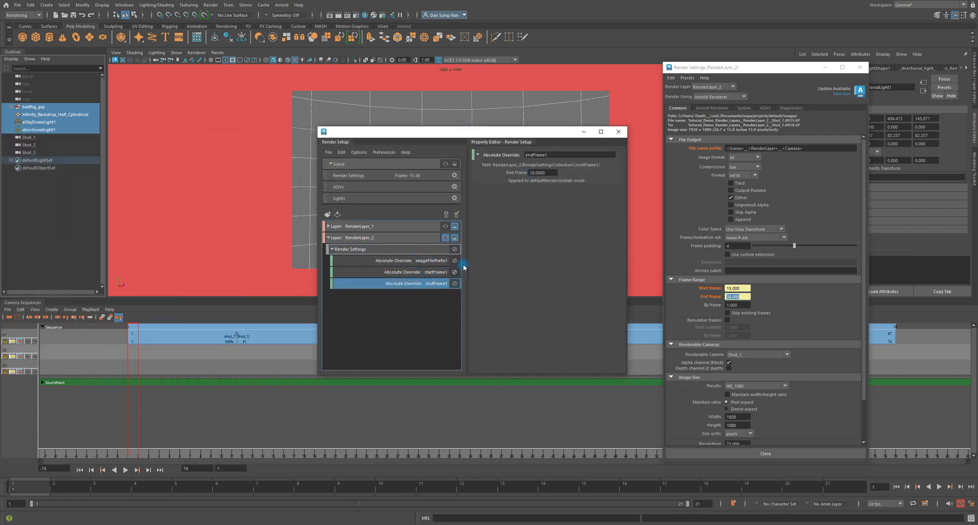
click(335, 250)
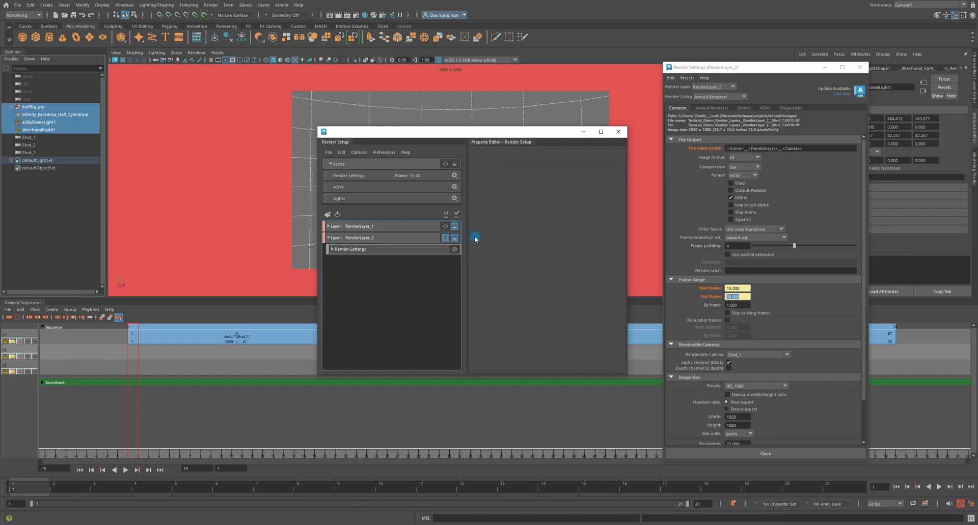
Set the renderable camera to Shot_2 and create an absolute override for it on RenderLayer_2.
scroll(741, 291, down, 2)
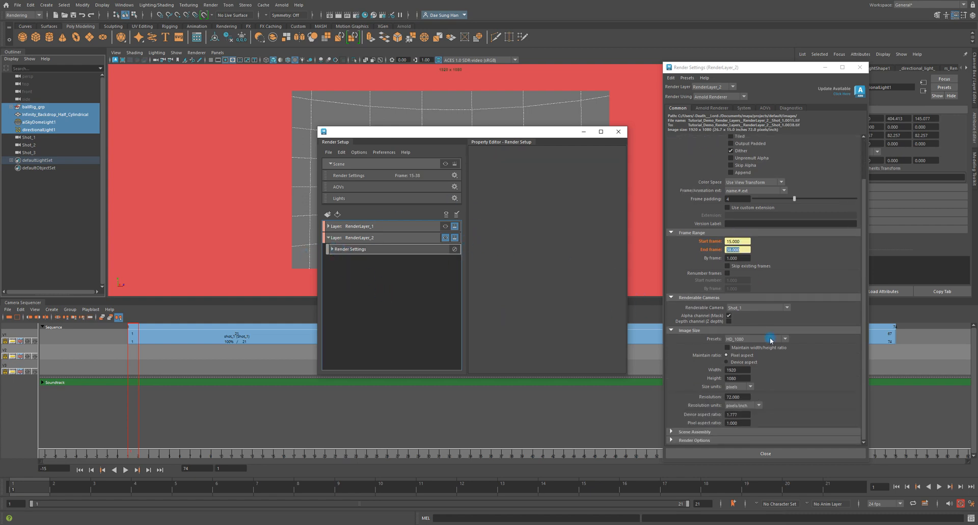
click(749, 307)
click(741, 326)
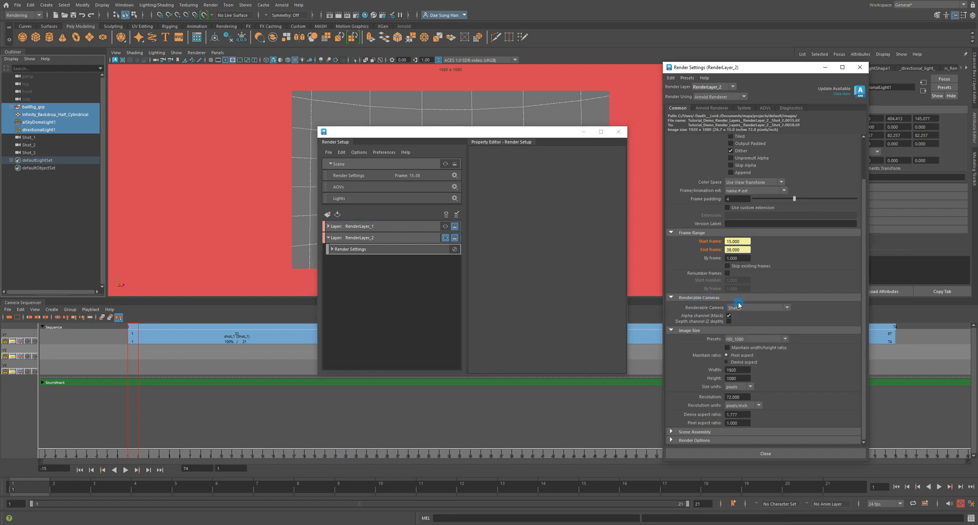
drag(453, 133, 213, 151)
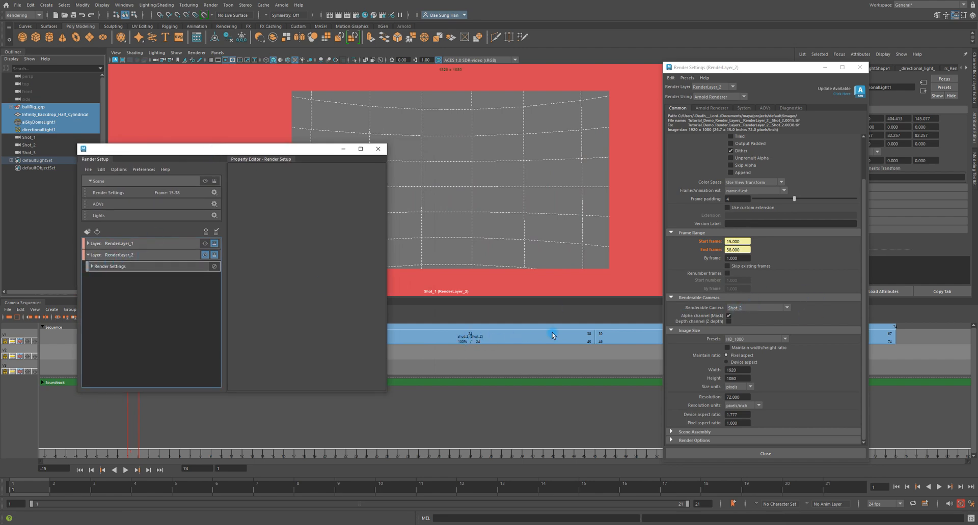
right_click(715, 309)
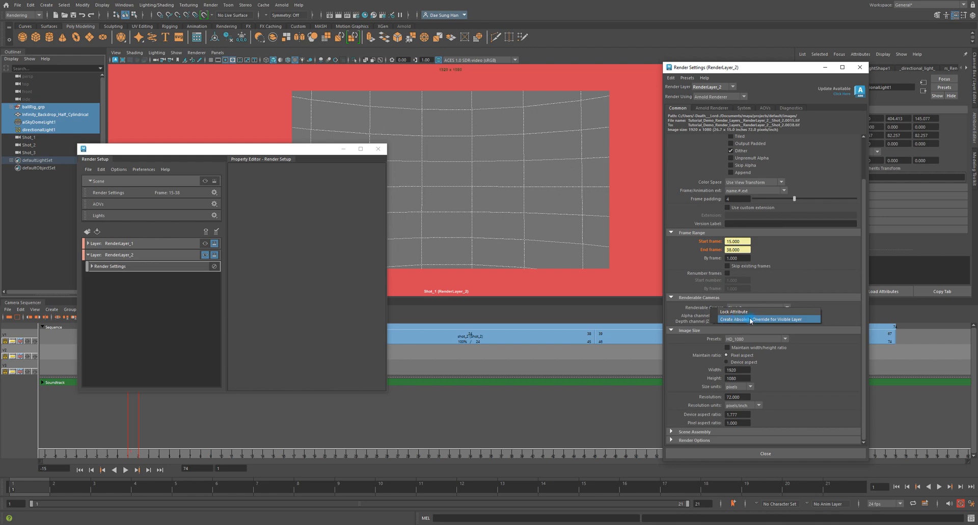
click(755, 319)
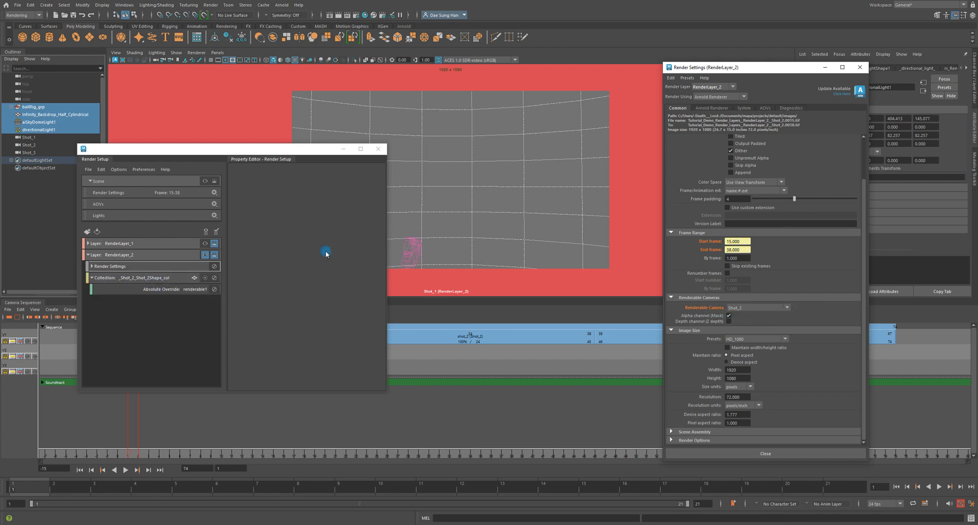
Select the Shot_2 camera in the viewport, collapse its collection under RenderLayer_2 and review the collection's properties.
click(412, 251)
click(341, 317)
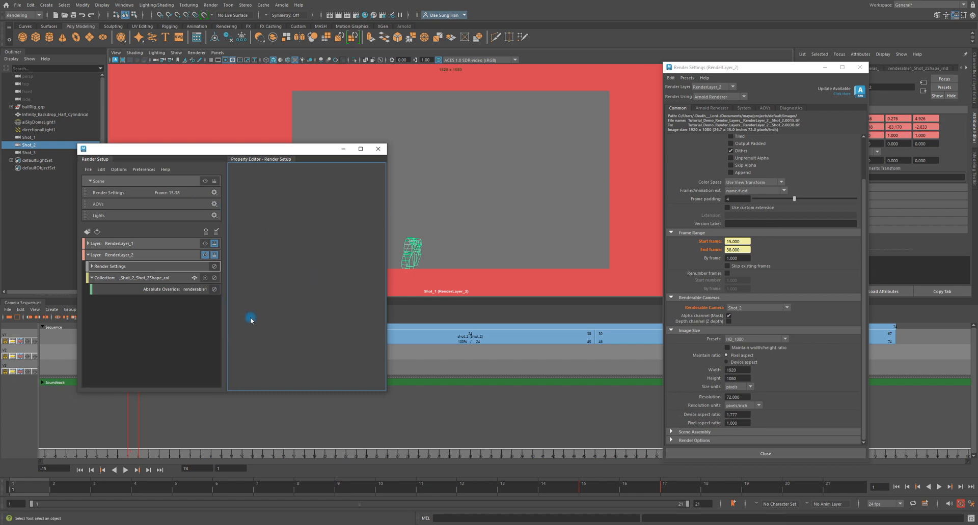
click(94, 280)
click(128, 278)
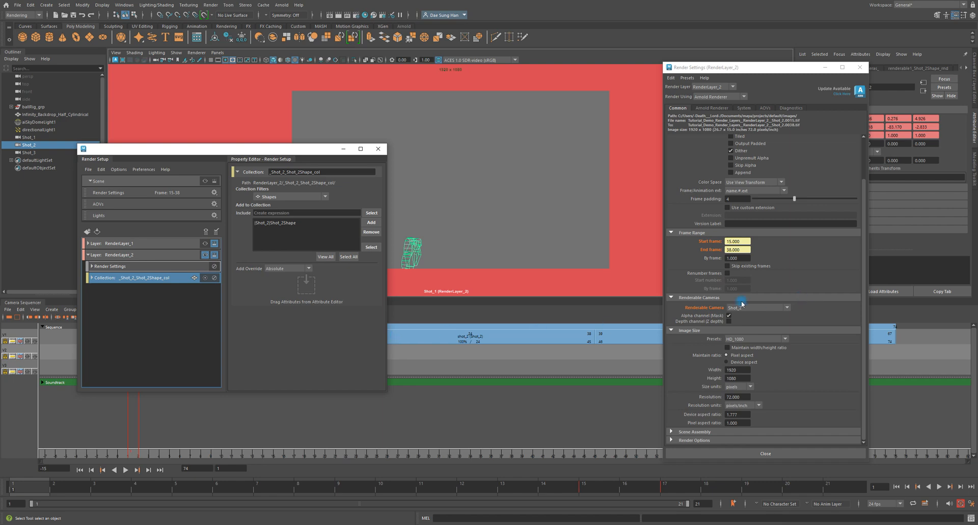
click(146, 338)
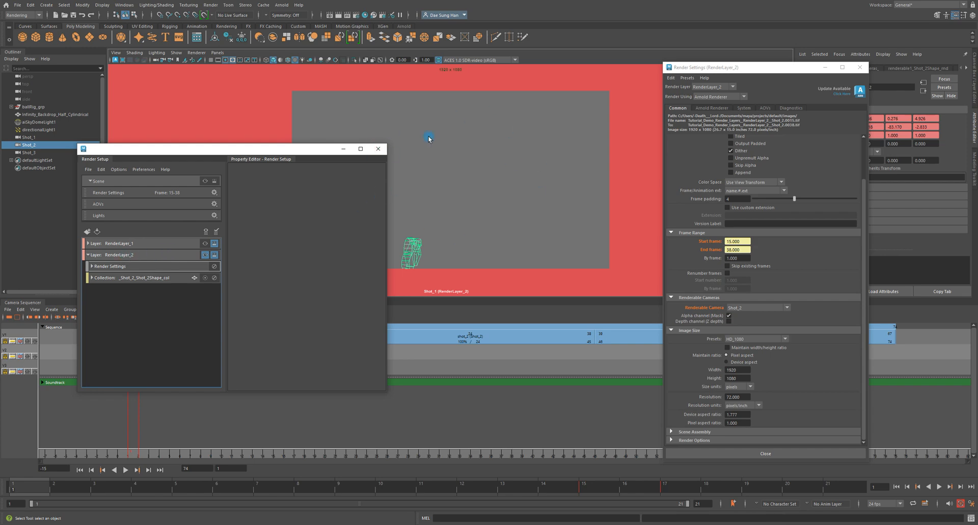
Create a second collection under RenderLayer_2 and open its properties.
drag(247, 149, 201, 161)
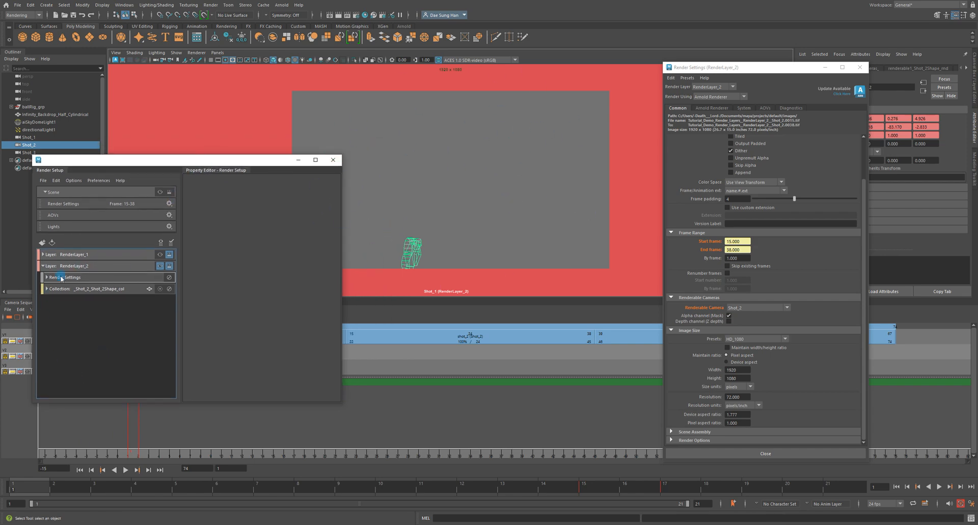
click(73, 266)
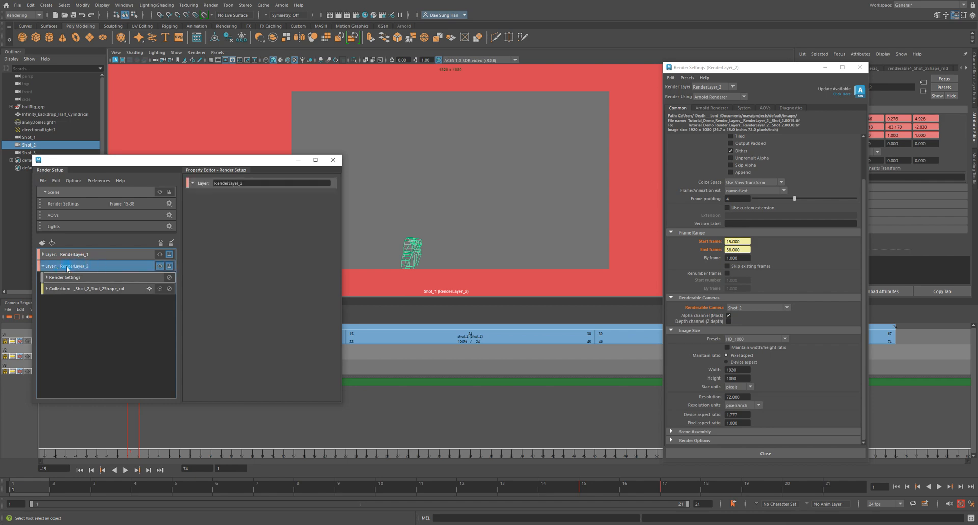
right_click(81, 266)
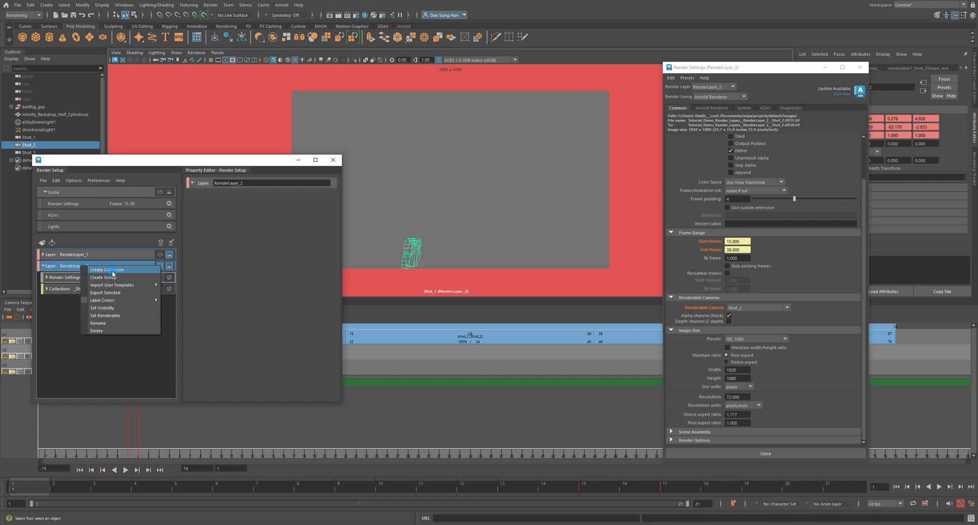
click(106, 270)
click(72, 332)
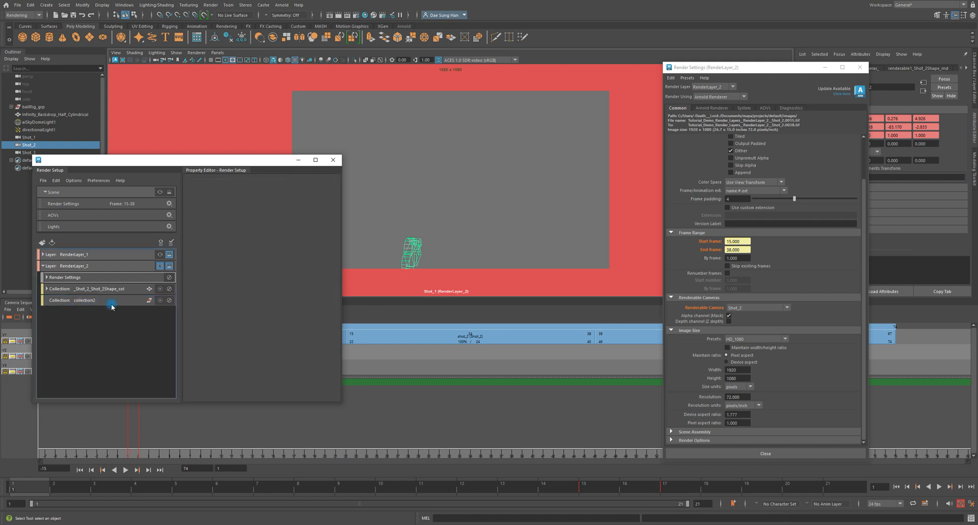
click(81, 302)
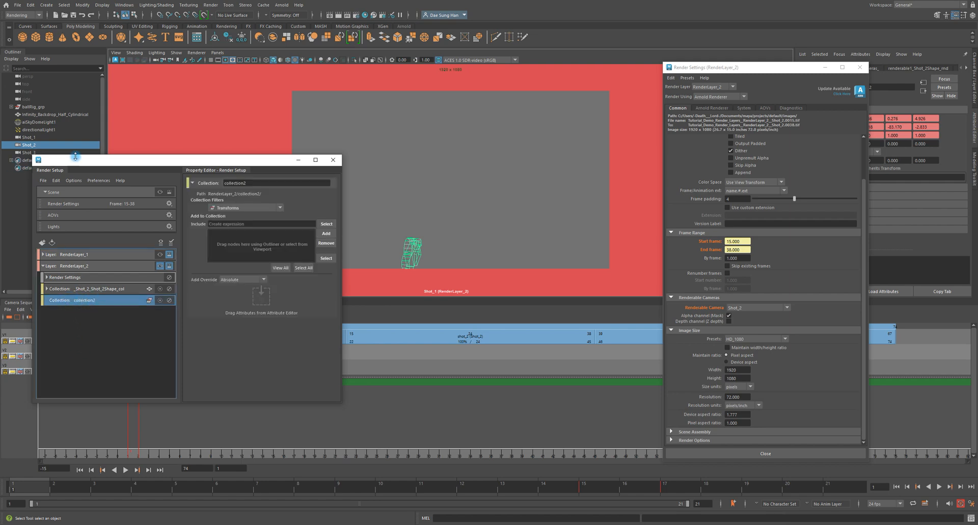
Add ballRig_grp, Infinity_Backdrop_Half_Cylindrical, aiSkyDomeLight1 and directionalLight1 to RenderLayer_2's collection2.
drag(82, 159, 129, 179)
click(45, 108)
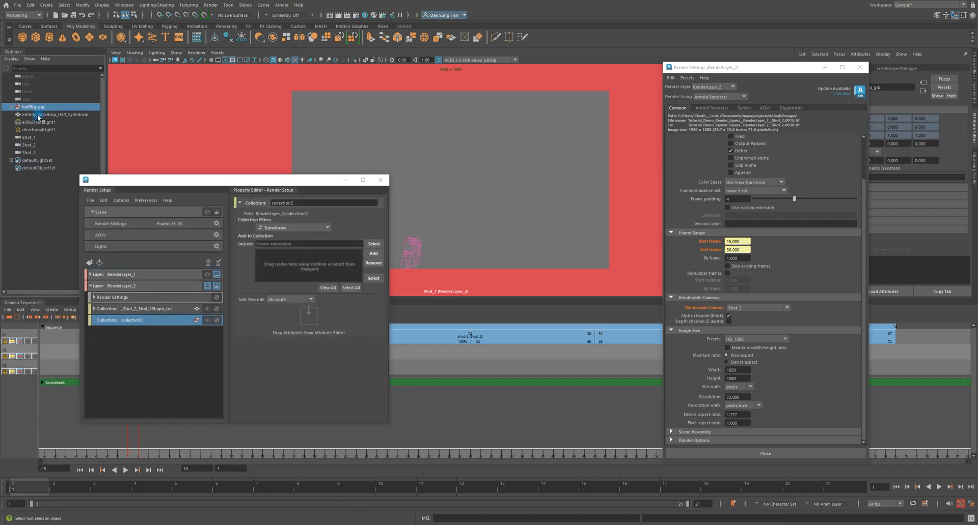
shift+click(37, 129)
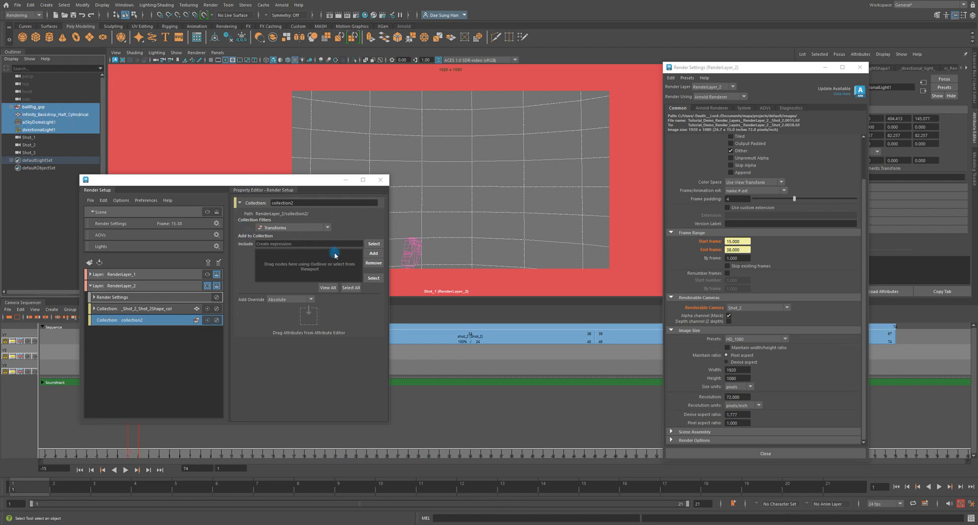
click(371, 254)
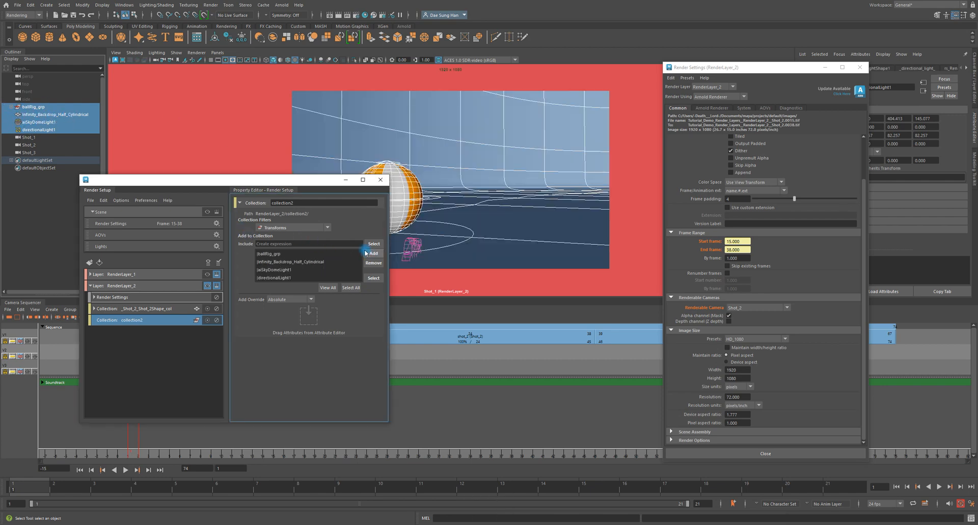
Uncover the camera sequencer and scrub into shot_2 to preview RenderLayer_2 through the second shot's camera.
drag(321, 184, 268, 205)
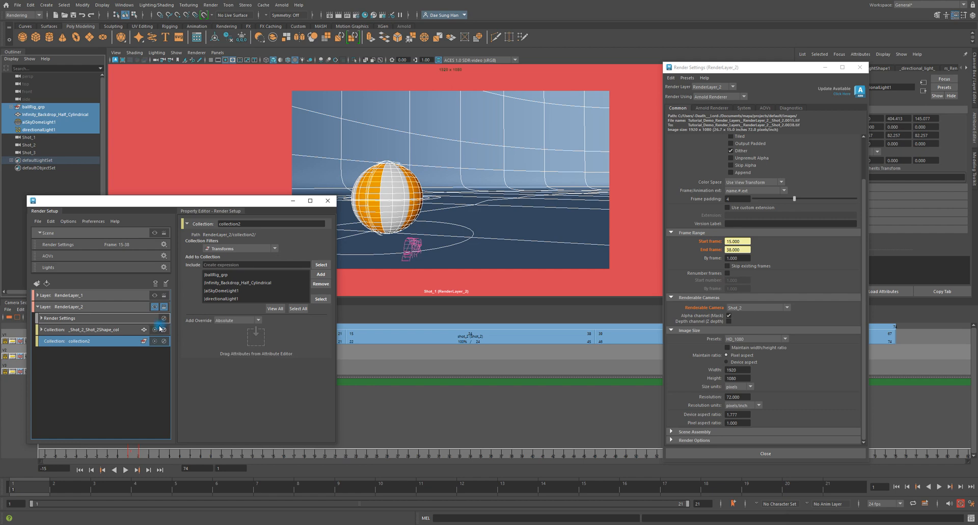
drag(242, 205, 294, 398)
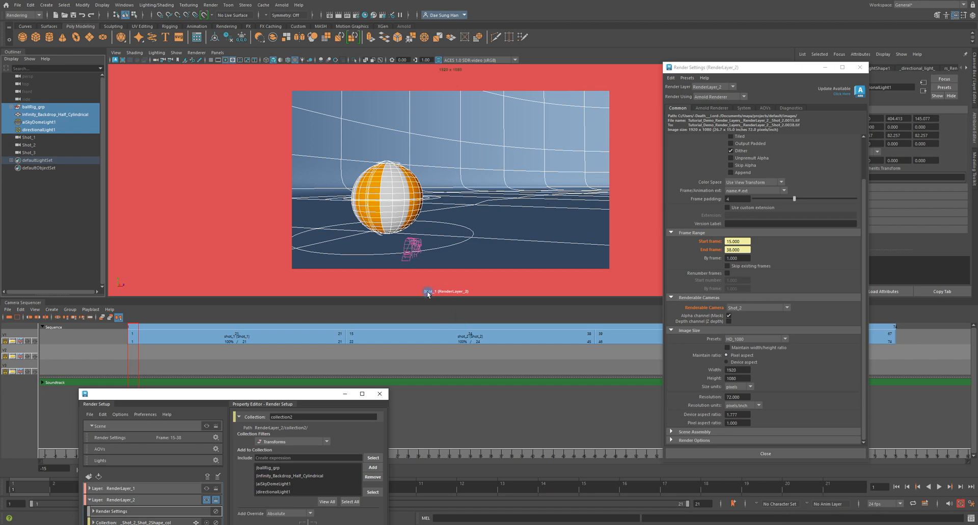
drag(127, 357, 347, 350)
click(349, 153)
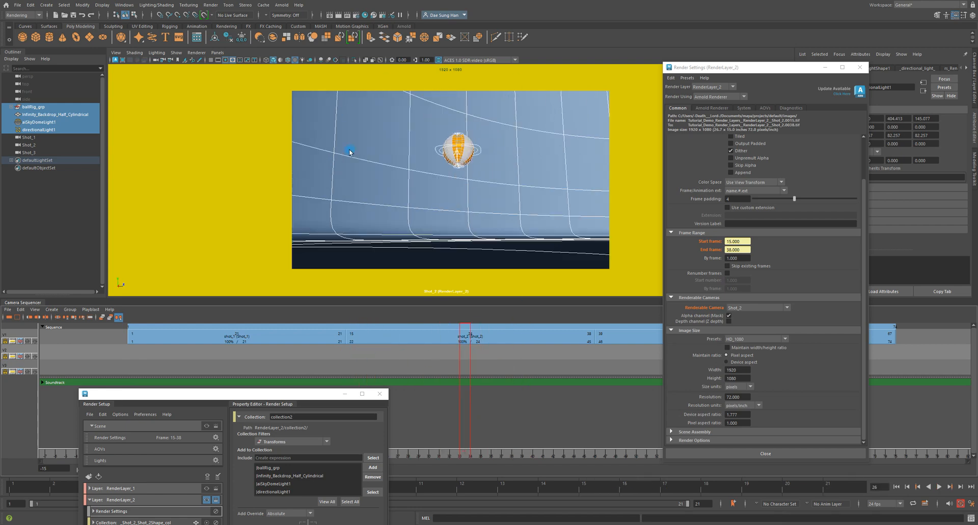
drag(279, 394, 213, 125)
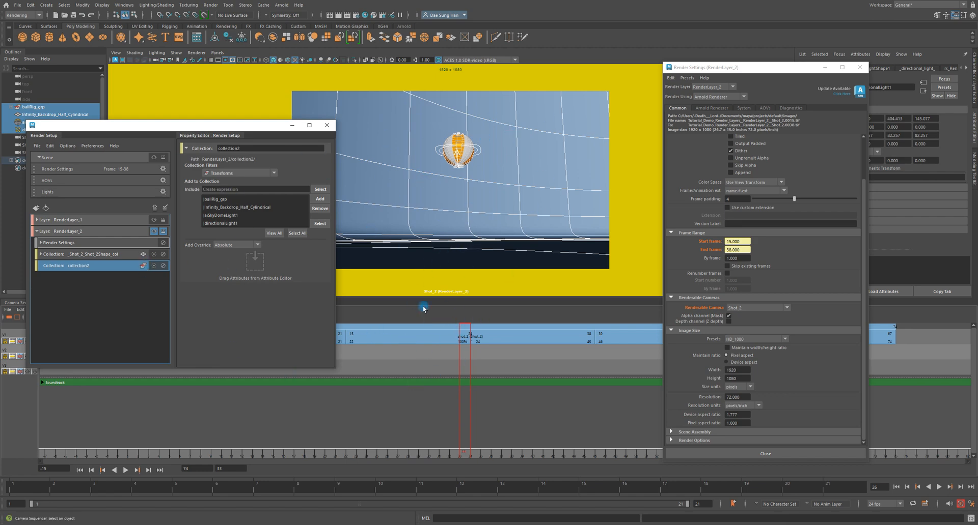
Make RenderLayer_1 the visible layer and remove Shot_2 from its renderable cameras.
click(79, 231)
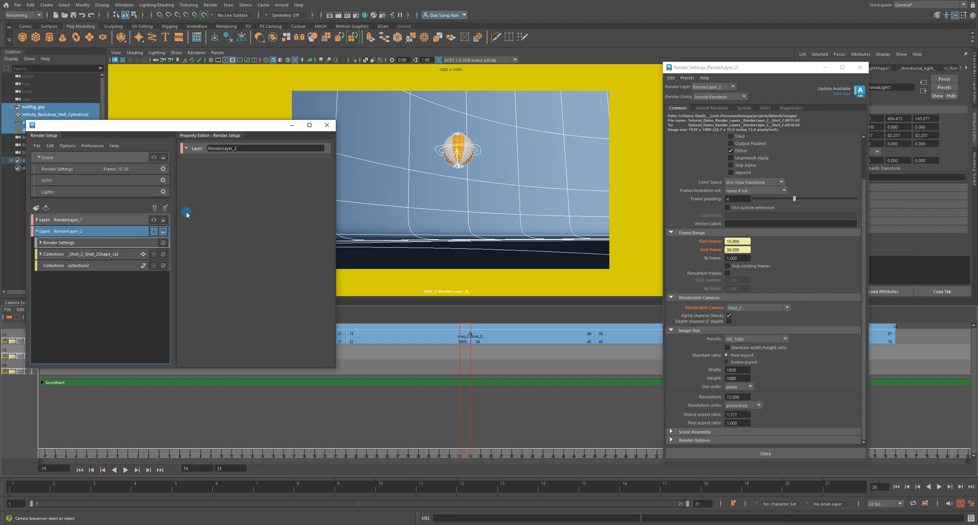
click(125, 221)
click(154, 220)
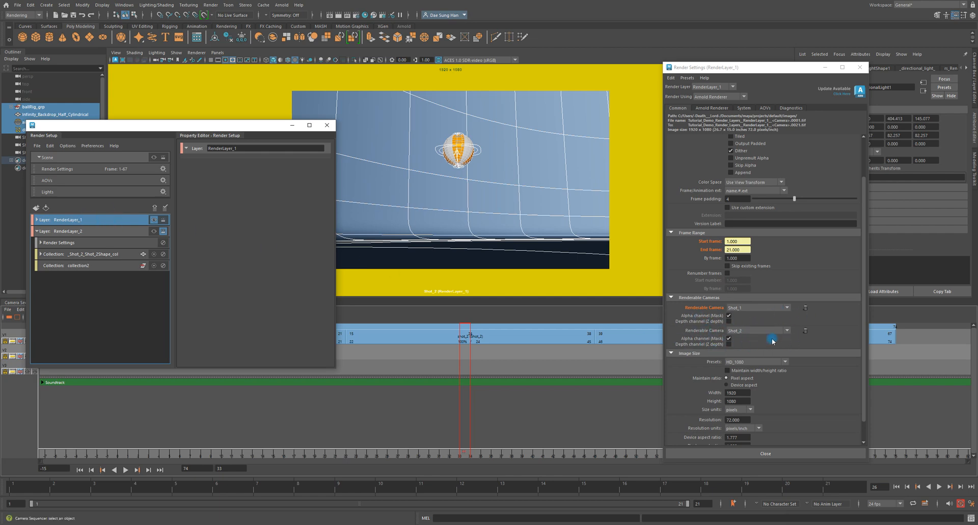
click(804, 331)
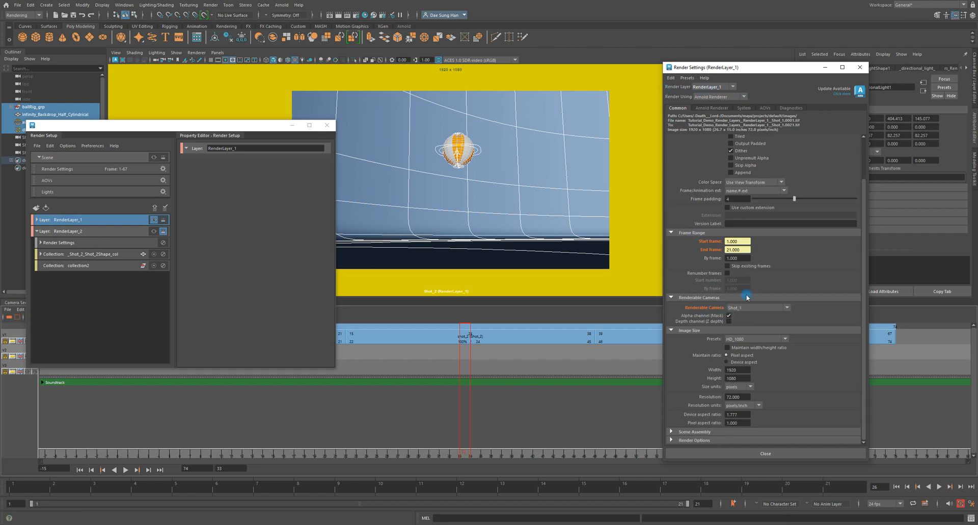
Make RenderLayer_2 the visible layer and review its file output, frame range and renderable camera settings.
click(109, 233)
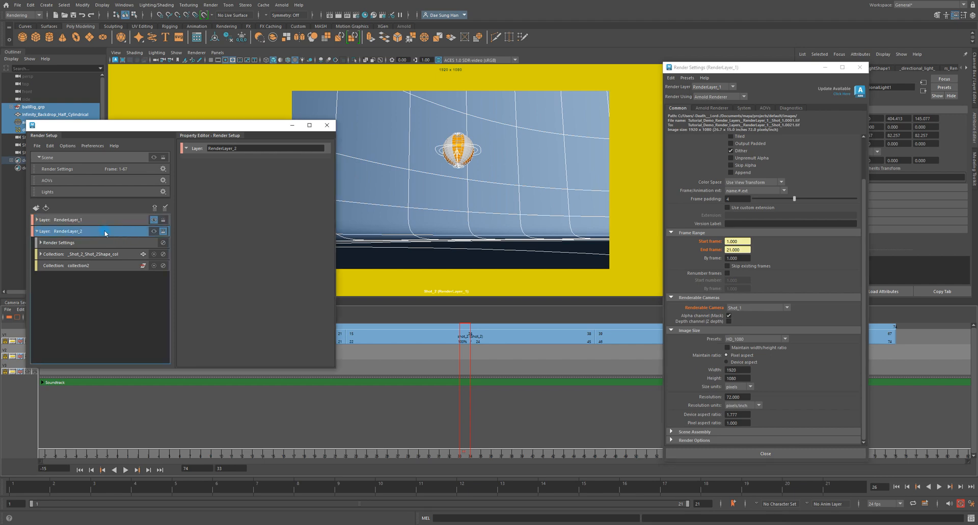
click(154, 231)
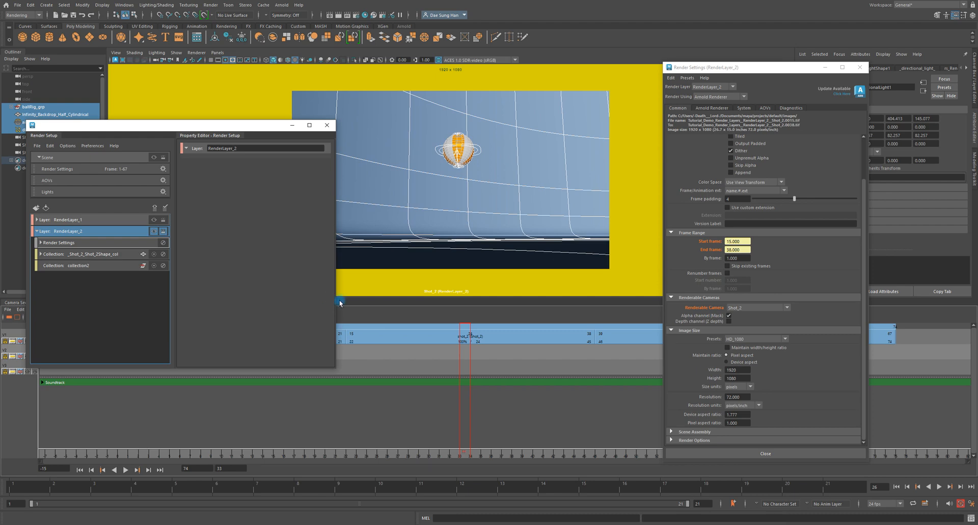
scroll(766, 389, up, 2)
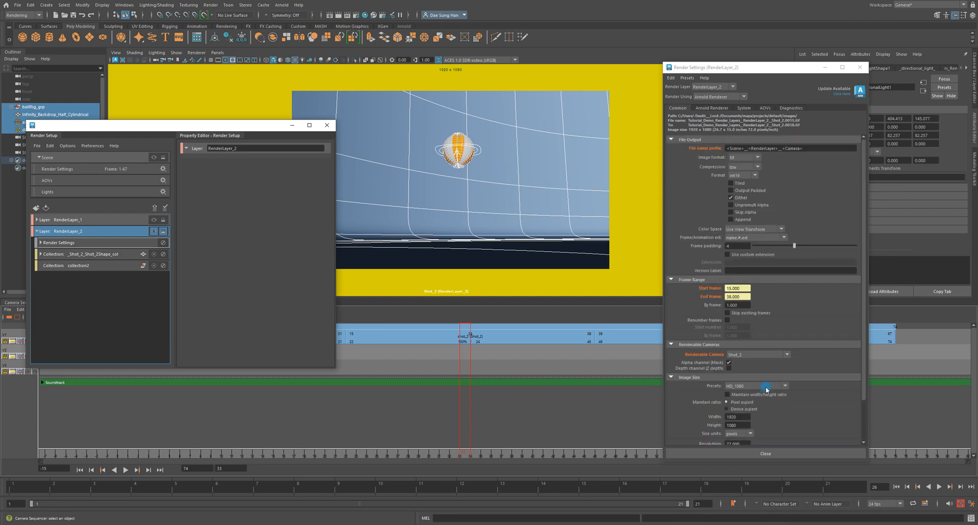
scroll(772, 232, down, 2)
scroll(769, 241, up, 1)
Review the contents of RenderLayer_2's object and Shot_2 camera collections, including the camera's renderable override.
click(84, 266)
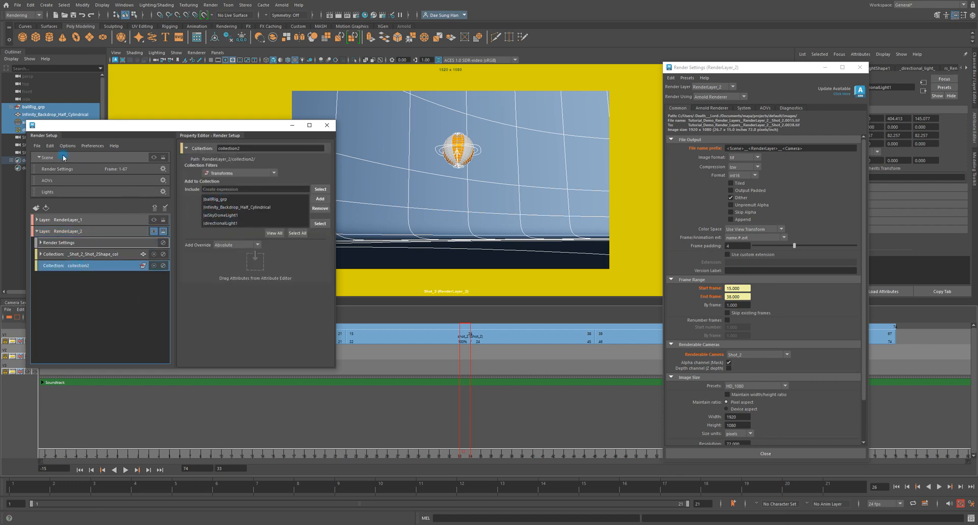
drag(72, 125, 94, 170)
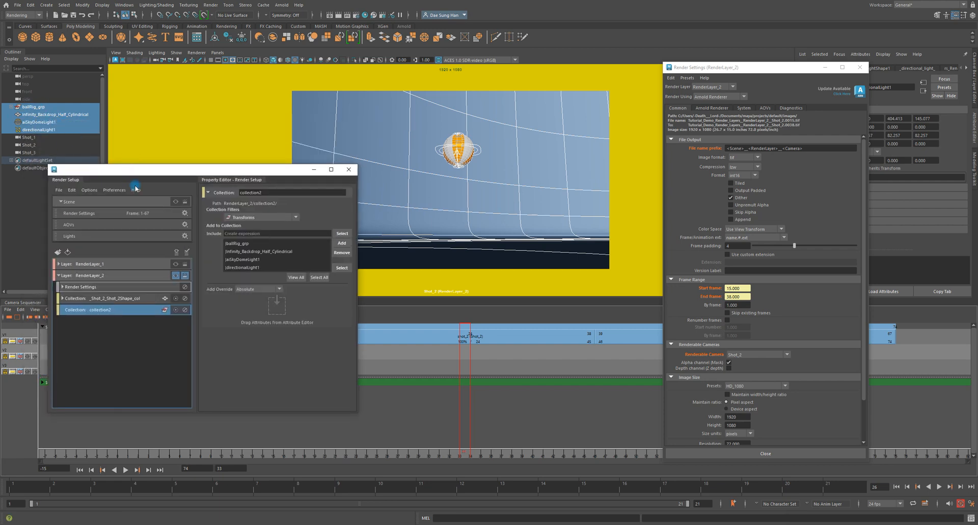
click(79, 302)
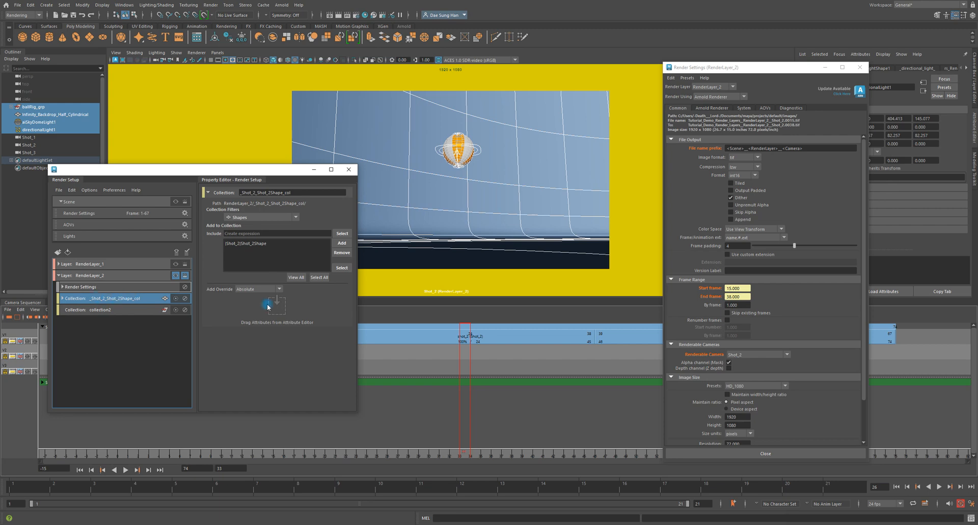
click(64, 299)
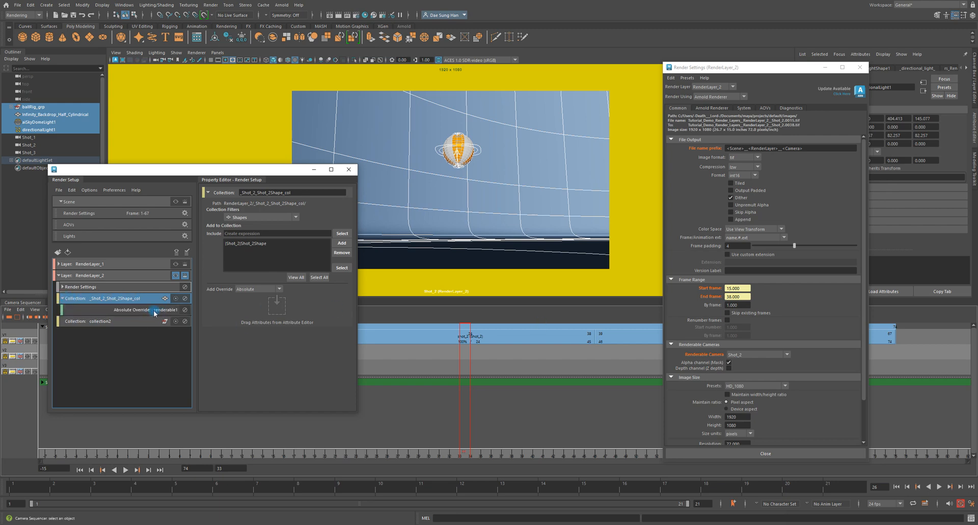
click(63, 299)
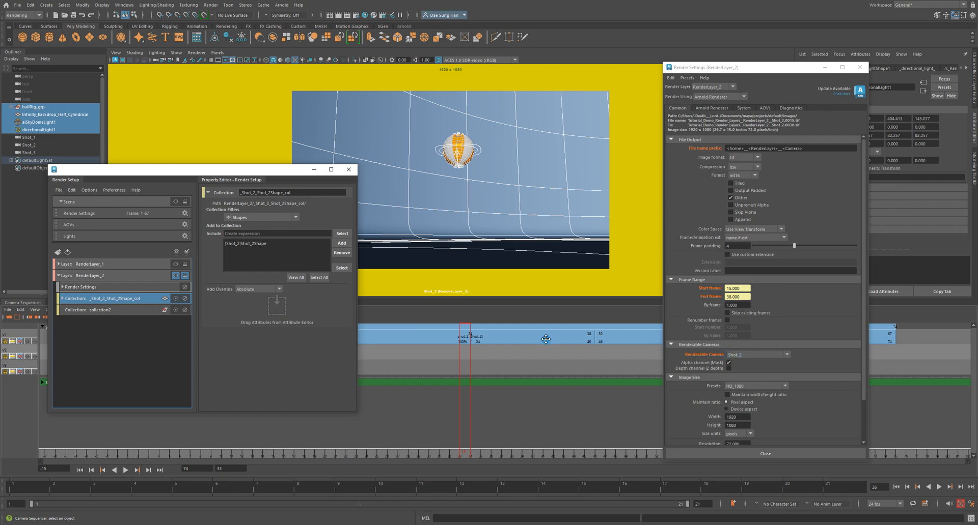
Expand RenderLayer_2's render settings group and inspect its image file prefix override.
click(121, 288)
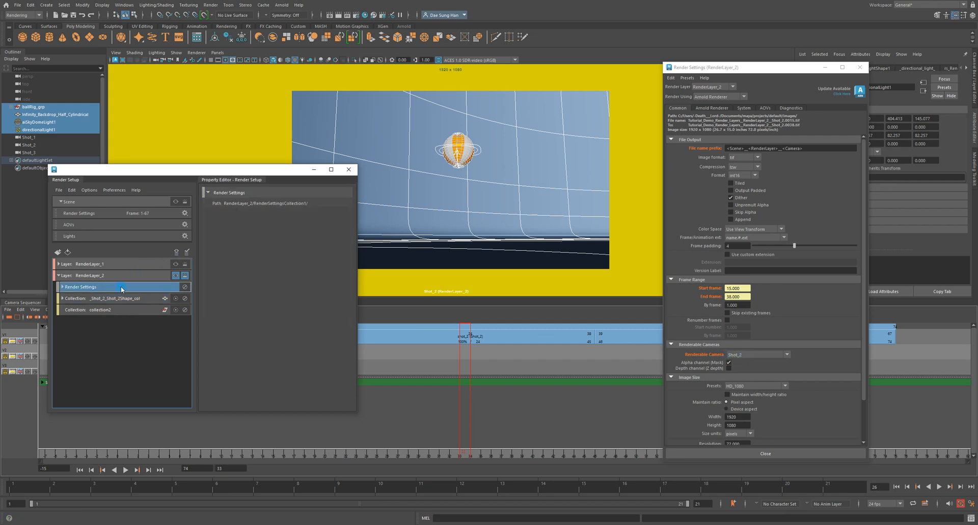
click(63, 287)
click(147, 302)
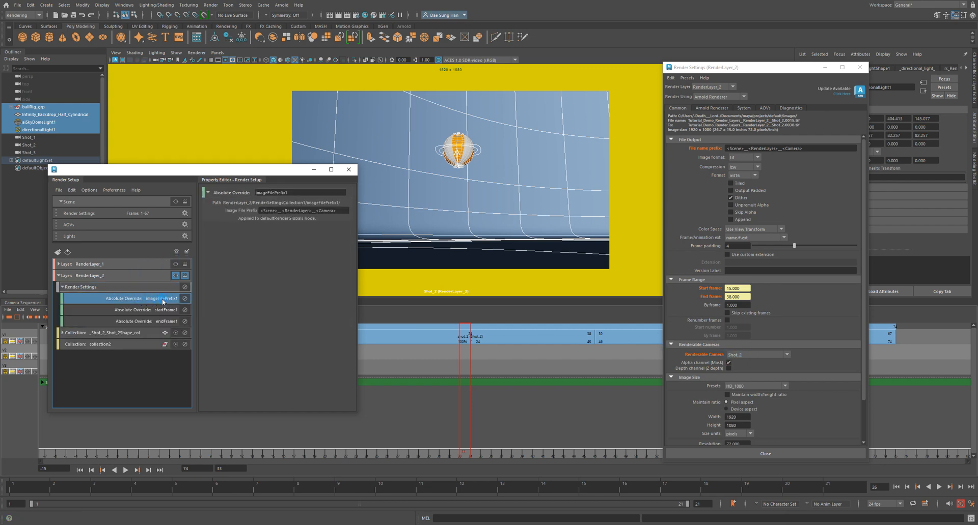